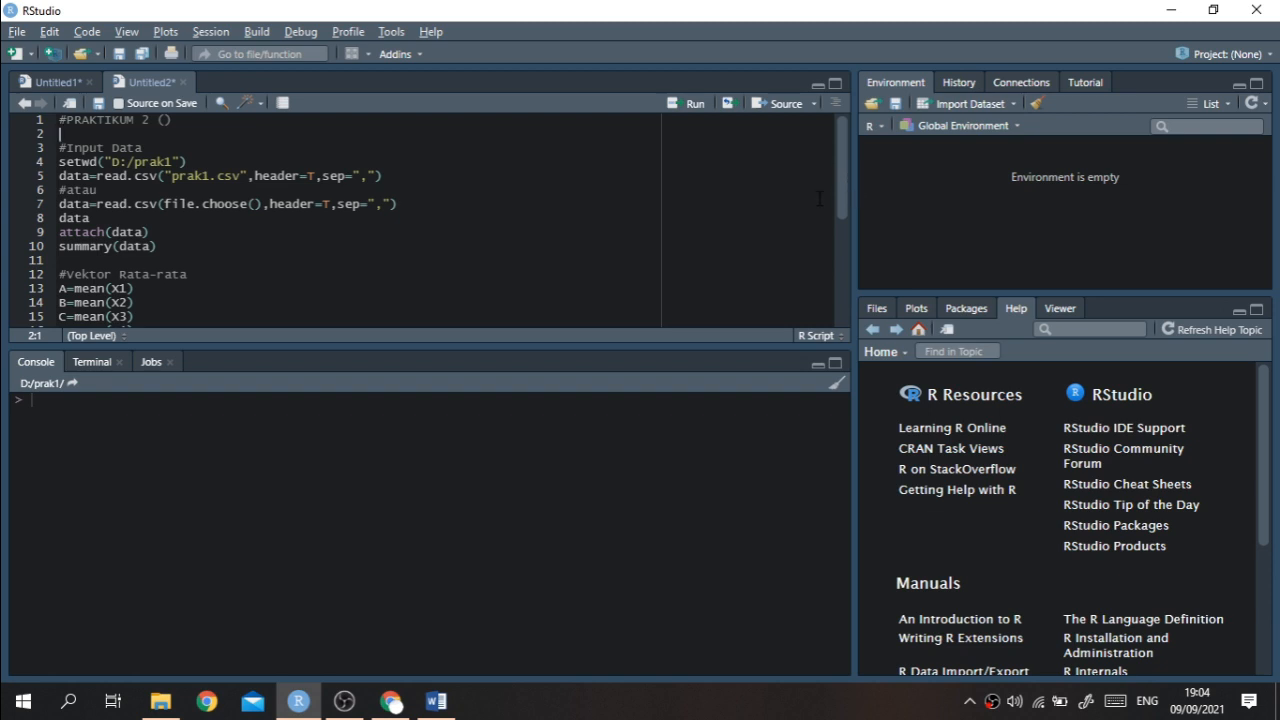
- Review the script through the correlation section, then examine the setwd and read.csv lines under #Input Data
{"action": "scroll", "coordinate": [803, 196], "scroll_direction": "down", "scroll_amount": 4}
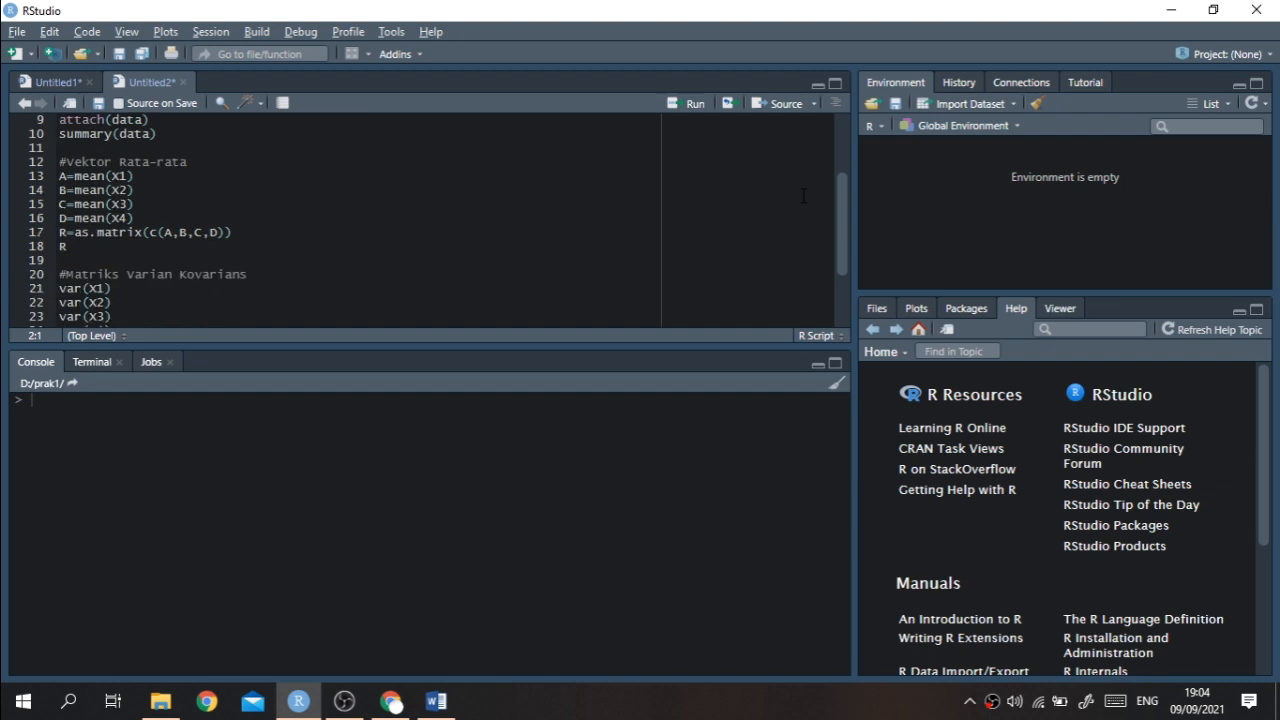
{"action": "scroll", "coordinate": [803, 196], "scroll_direction": "down", "scroll_amount": 1}
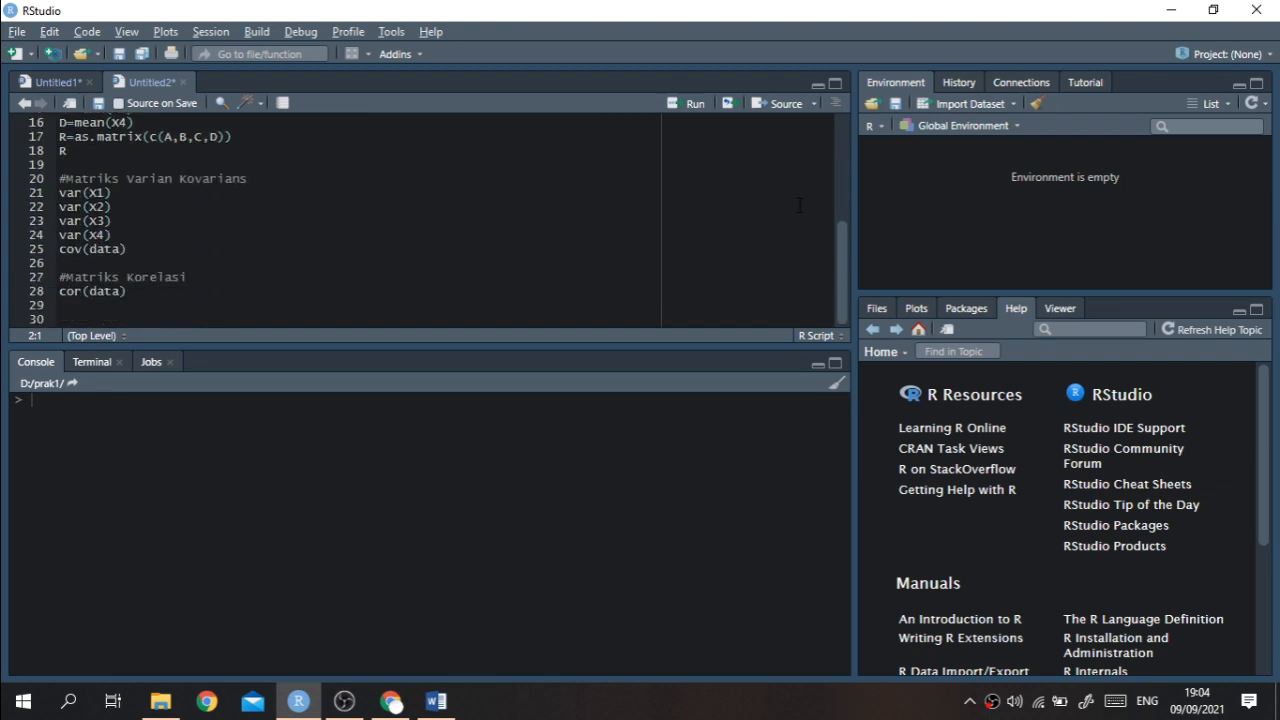
{"action": "scroll", "coordinate": [799, 205], "scroll_direction": "up", "scroll_amount": 4}
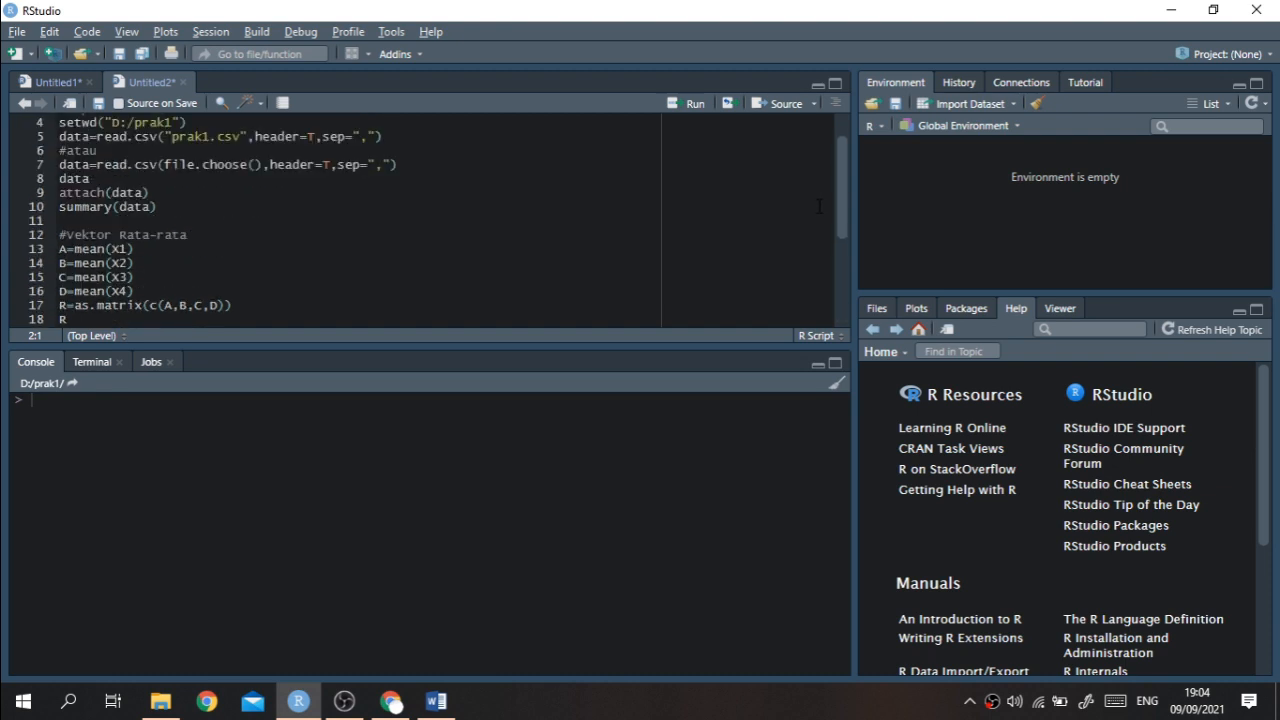
{"action": "scroll", "coordinate": [680, 216], "scroll_direction": "up", "scroll_amount": 1}
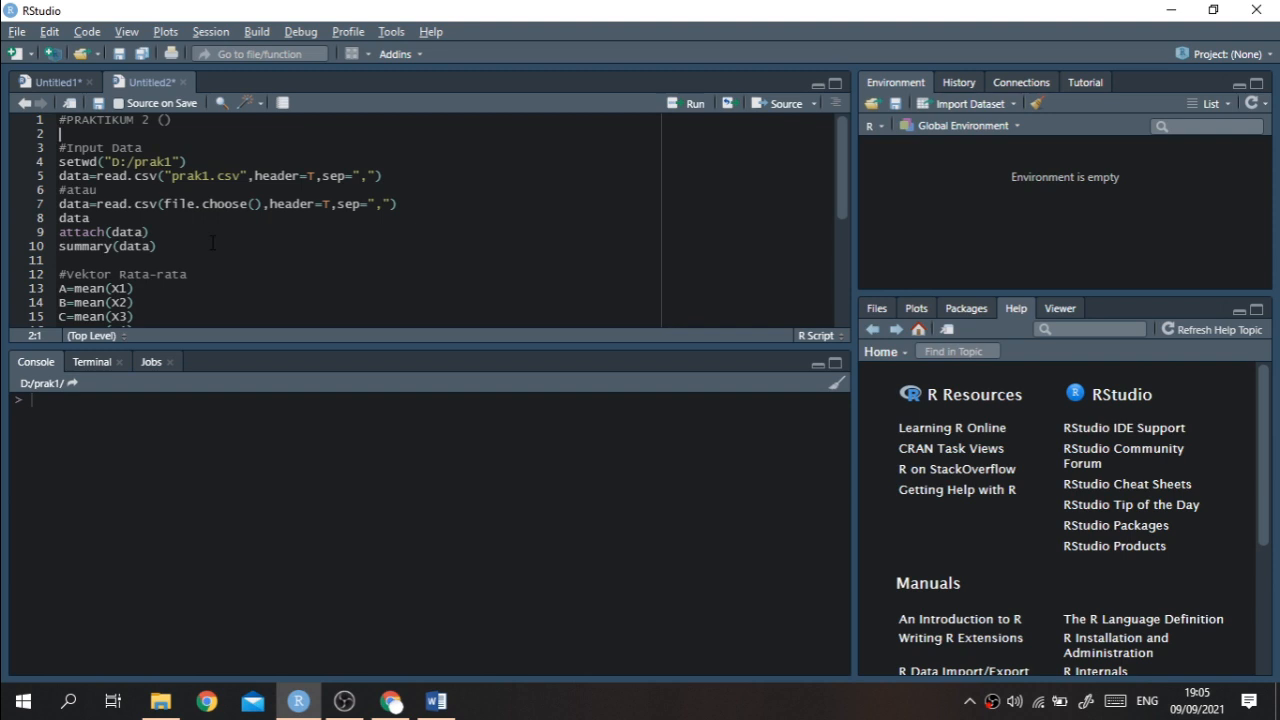
{"action": "scroll", "coordinate": [212, 243], "scroll_direction": "down", "scroll_amount": 5}
{"action": "scroll", "coordinate": [215, 196], "scroll_direction": "up", "scroll_amount": 5}
{"action": "left_click_drag", "start_coordinate": [58, 175], "coordinate": [398, 172]}
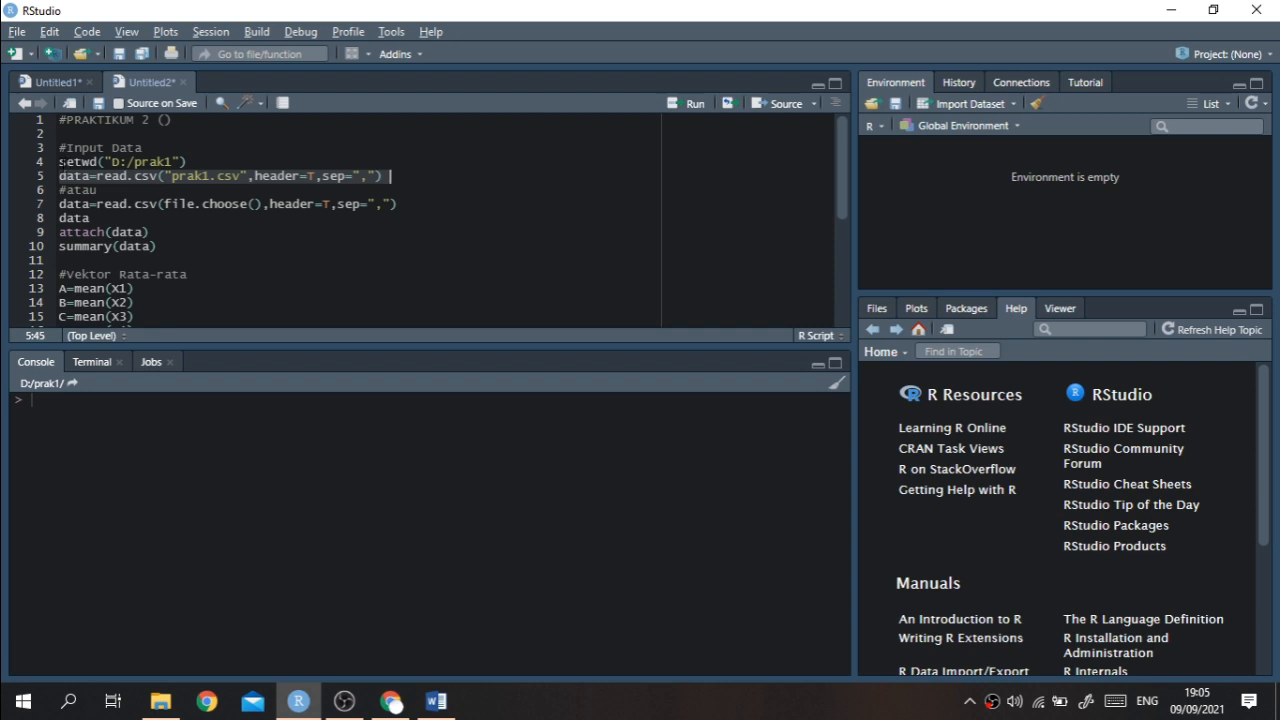
{"action": "left_click_drag", "start_coordinate": [58, 161], "coordinate": [188, 161]}
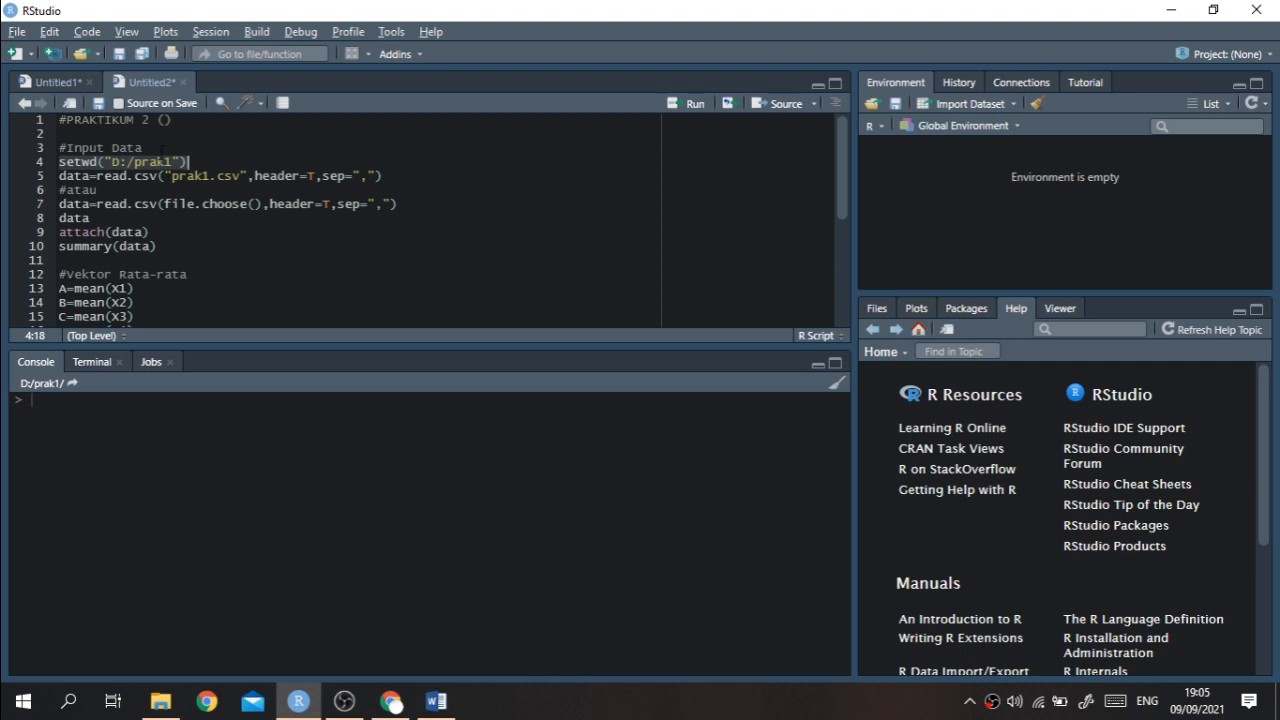
- Run setwd("D:/prak1") and the line that reads prak1.csv with header=T and a comma separator into data
{"action": "key", "text": "Up"}
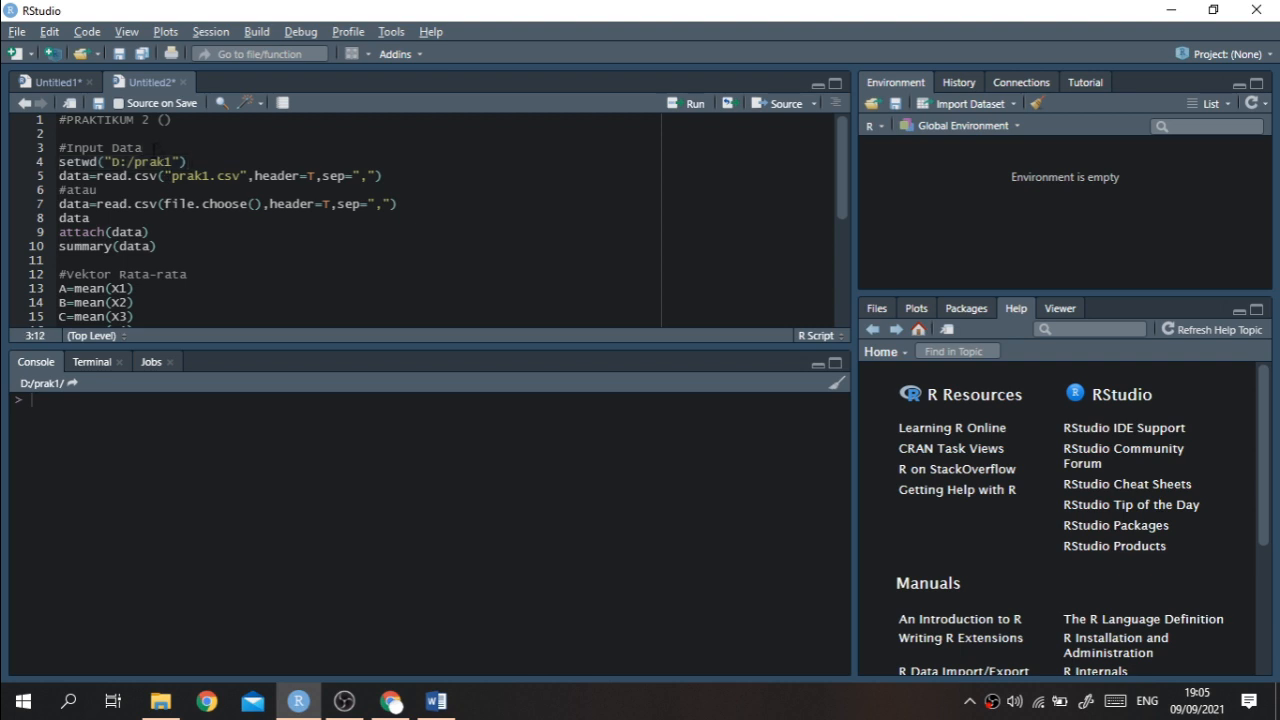
{"action": "key", "text": "ctrl+Return"}
{"action": "key", "text": "ctrl+Return"}
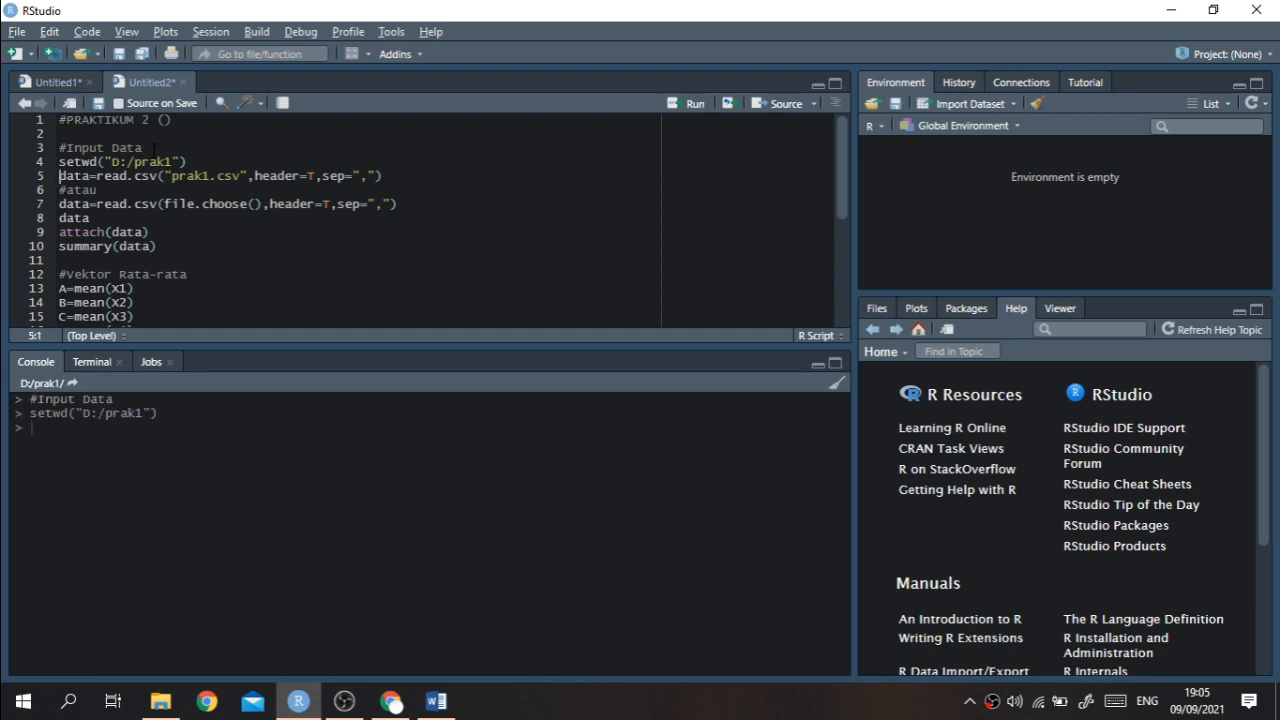
{"action": "key", "text": "ctrl+Return"}
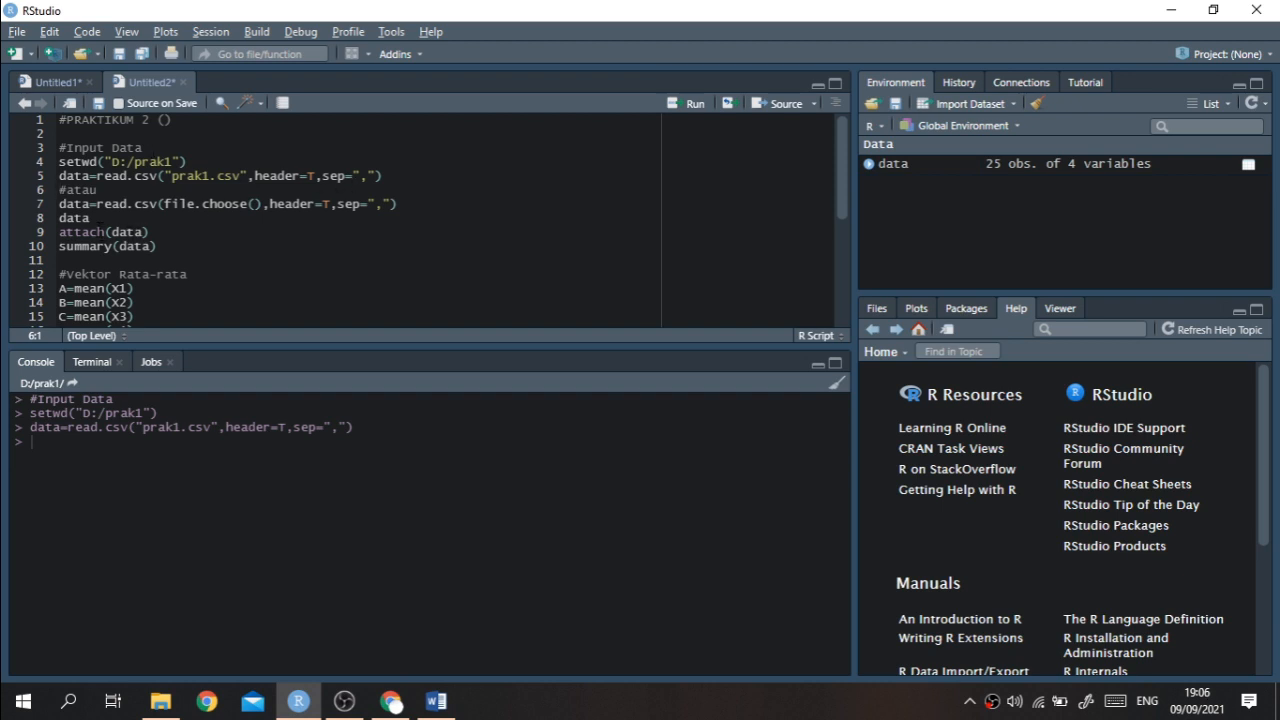
- Run the data line to print the imported data set and look through its rows
{"action": "left_click", "coordinate": [99, 218]}
{"action": "key", "text": "ctrl+Return"}
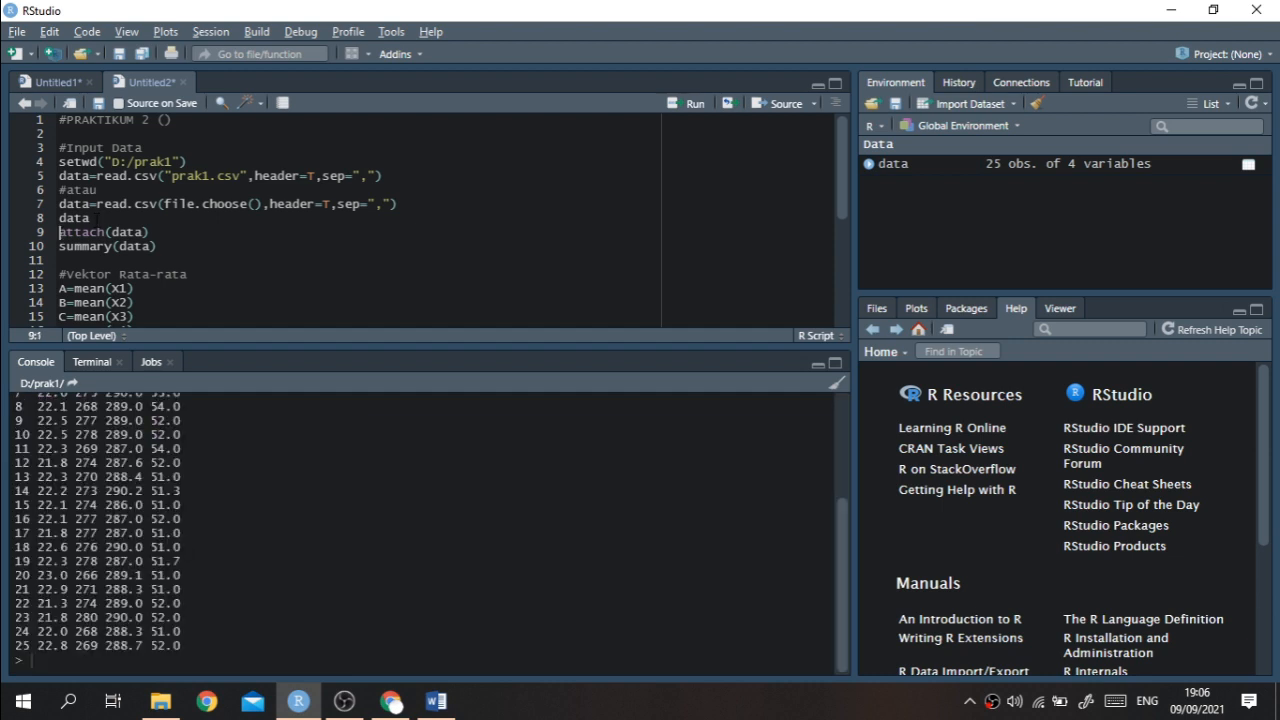
{"action": "scroll", "coordinate": [120, 540], "scroll_direction": "up", "scroll_amount": 3}
{"action": "scroll", "coordinate": [158, 536], "scroll_direction": "down", "scroll_amount": 3}
{"action": "scroll", "coordinate": [87, 444], "scroll_direction": "up", "scroll_amount": 4}
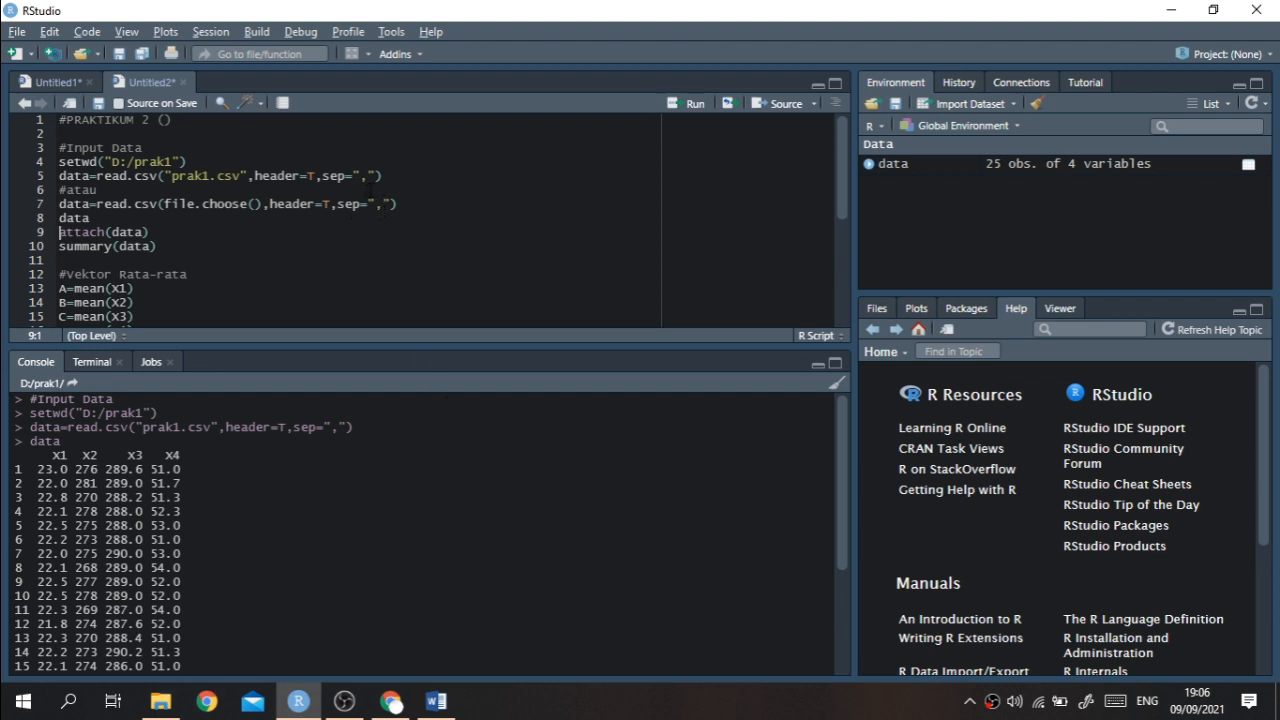
- Change the separator in the prak1.csv import line to ";", rerun the import and print data
{"action": "left_click", "coordinate": [368, 176]}
{"action": "key", "text": "BackSpace"}
{"action": "type", "text": ";"}
{"action": "key", "text": "ctrl+Return"}
{"action": "left_click", "coordinate": [140, 203]}
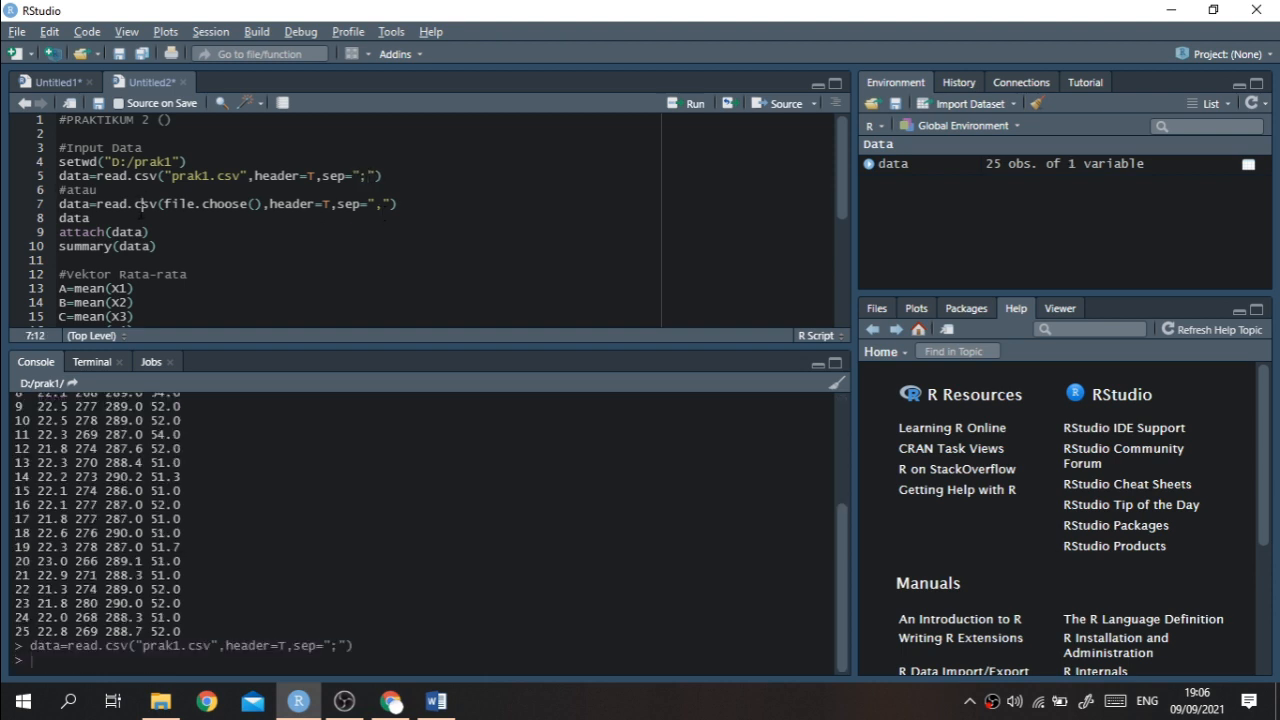
{"action": "key", "text": "Down"}
{"action": "key", "text": "ctrl+Return"}
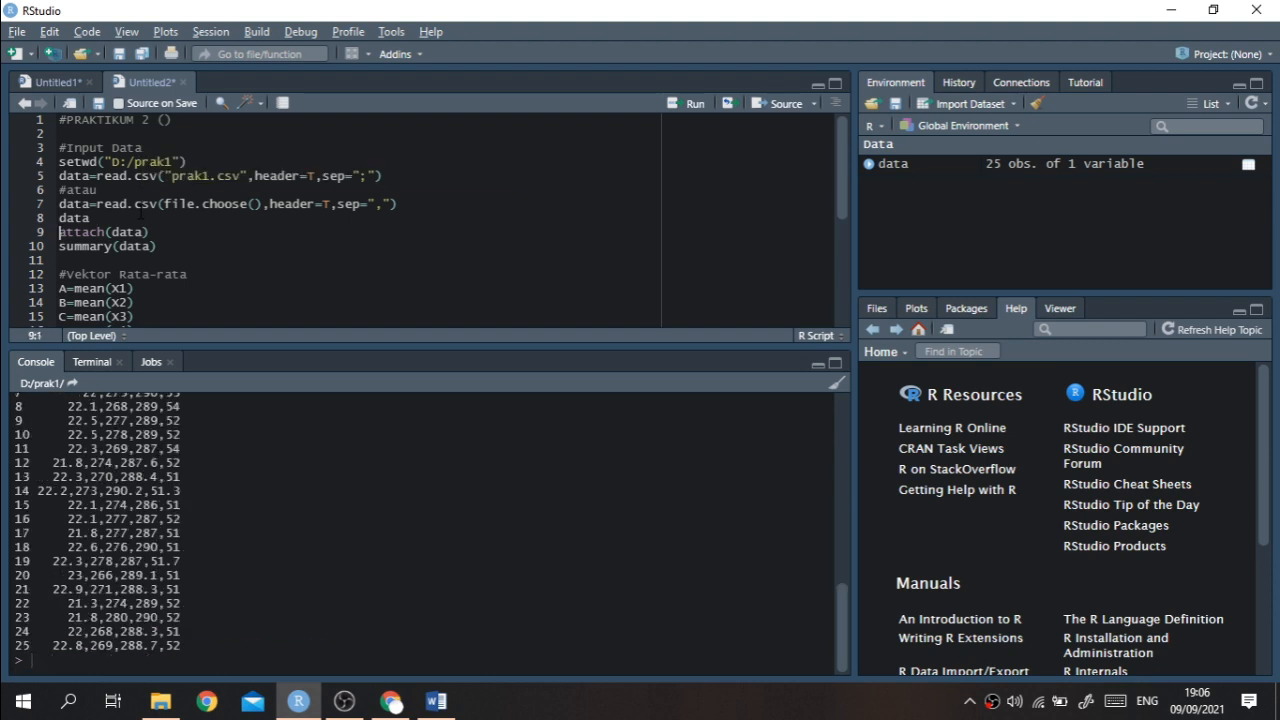
- Examine the column header and first rows of the data printed from the semicolon import
{"action": "scroll", "coordinate": [420, 530], "scroll_direction": "up", "scroll_amount": 6}
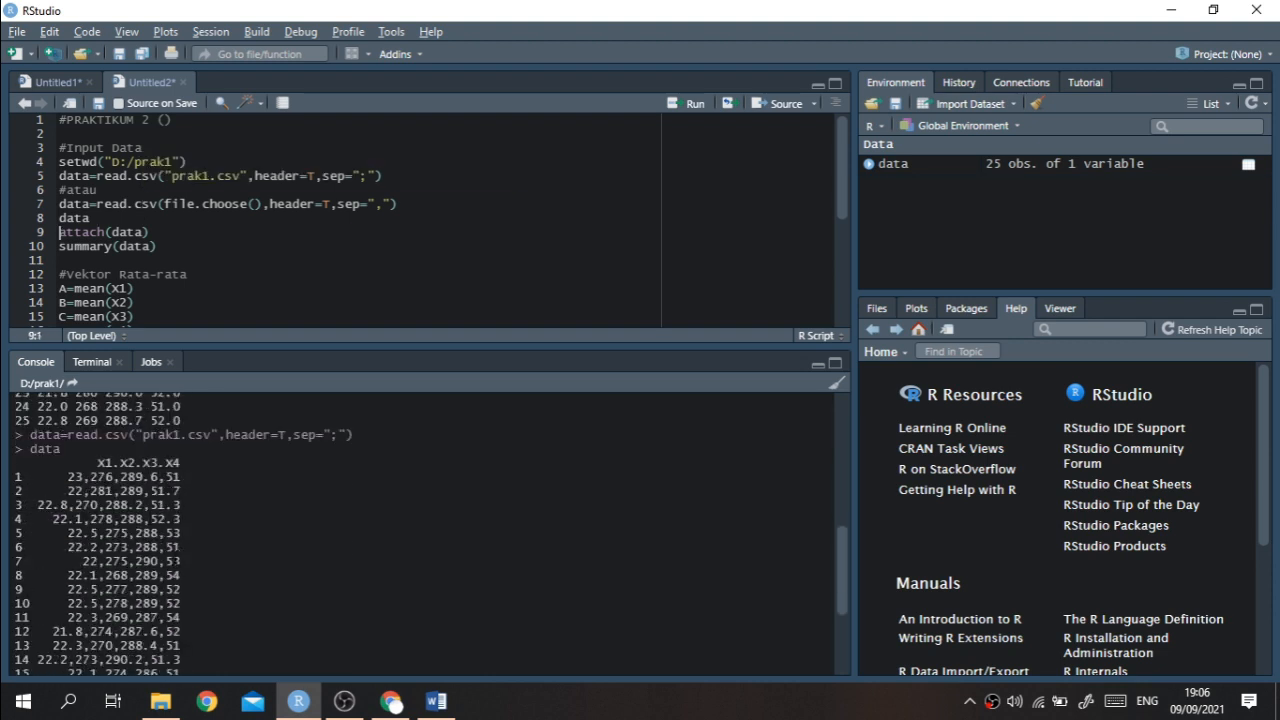
{"action": "double_click", "coordinate": [104, 463]}
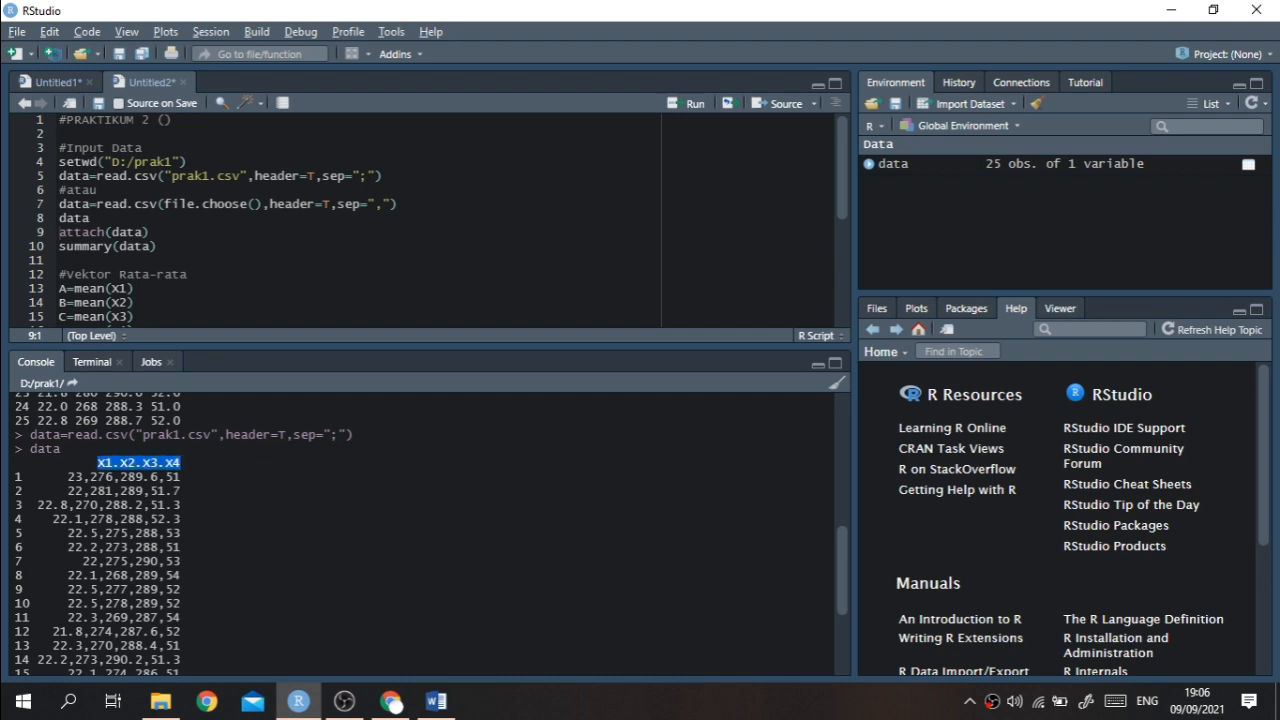
{"action": "left_click_drag", "start_coordinate": [102, 474], "coordinate": [112, 505]}
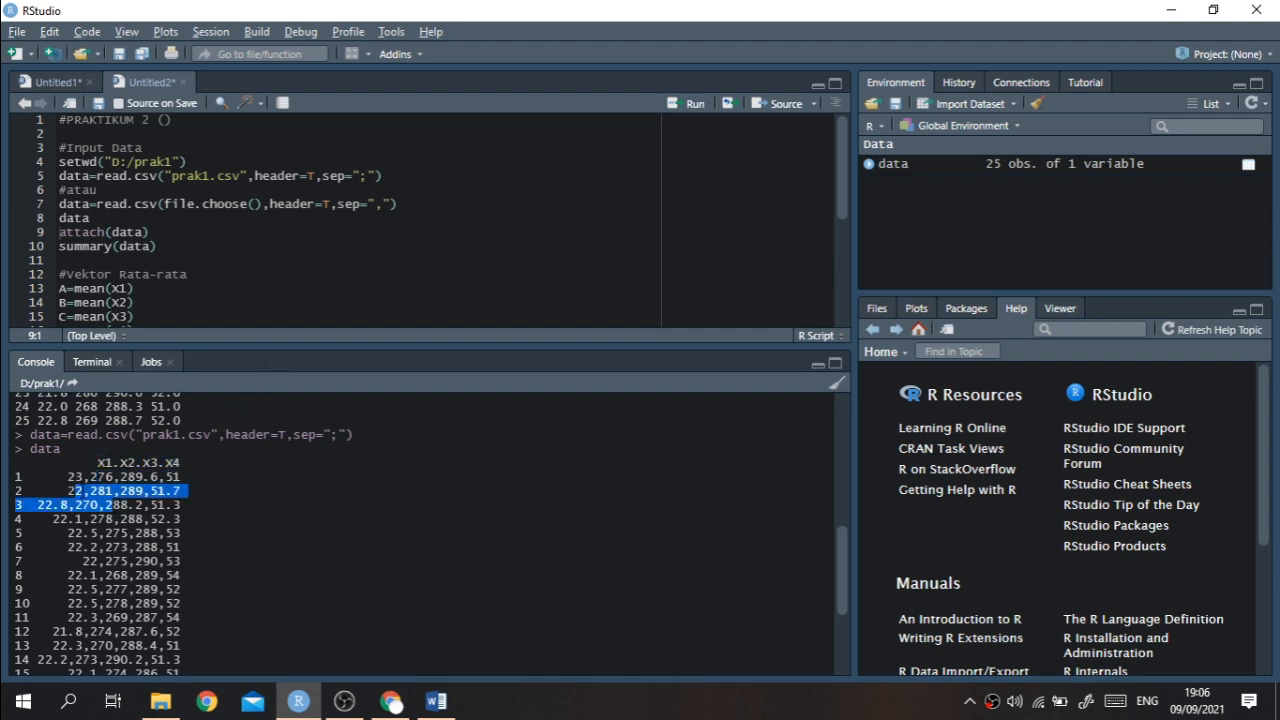
{"action": "left_click", "coordinate": [86, 491]}
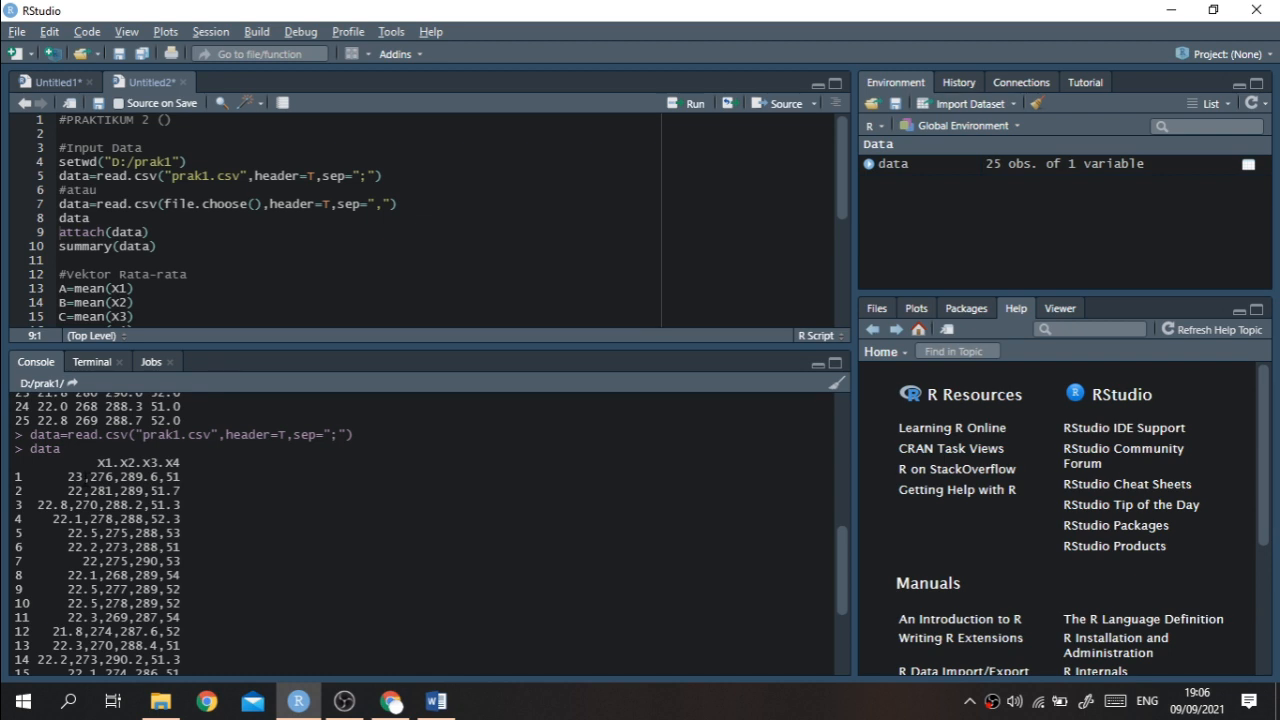
{"action": "left_click_drag", "start_coordinate": [82, 477], "coordinate": [120, 477]}
- Set the separator in the prak1.csv import line back to "," and rerun the import
{"action": "left_click", "coordinate": [369, 176]}
{"action": "key", "text": "BackSpace"}
{"action": "type", "text": ","}
{"action": "key", "text": "ctrl+Return"}
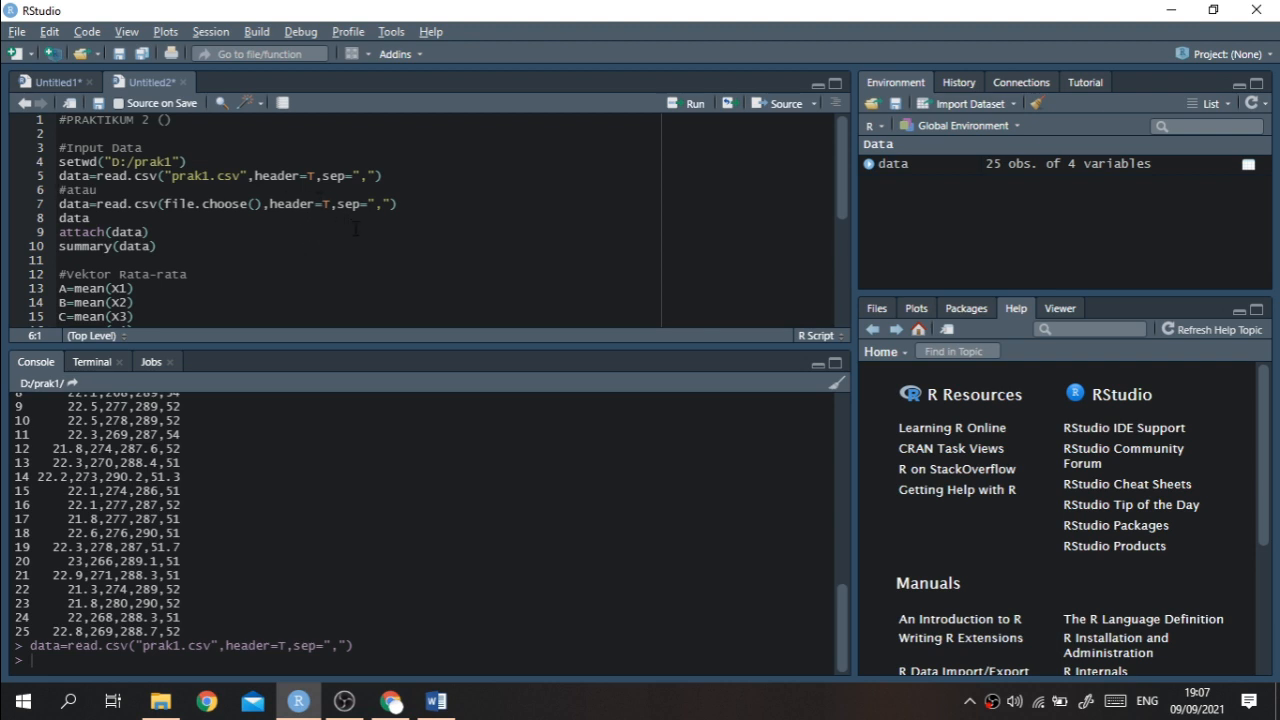
- Run the alternative file.choose() import, select the prak1 file, and print data to check its rows
{"action": "left_click", "coordinate": [337, 203]}
{"action": "key", "text": "ctrl+Return"}
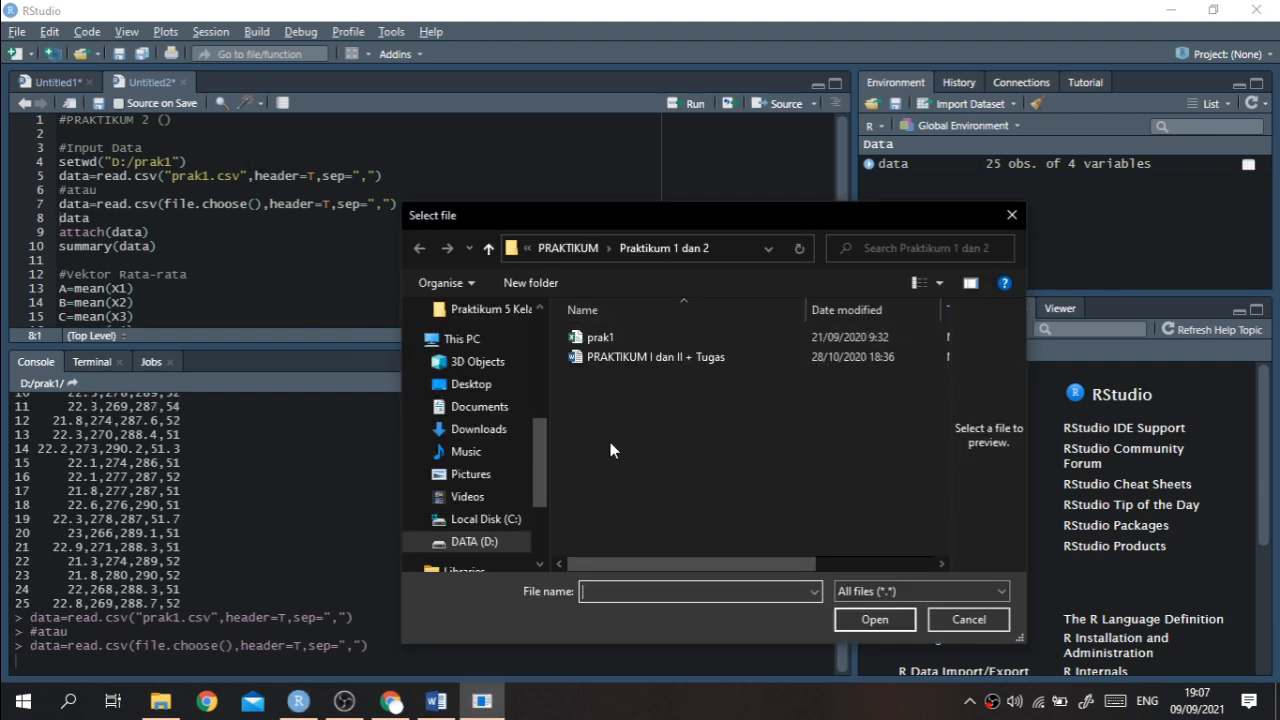
{"action": "left_click", "coordinate": [613, 340]}
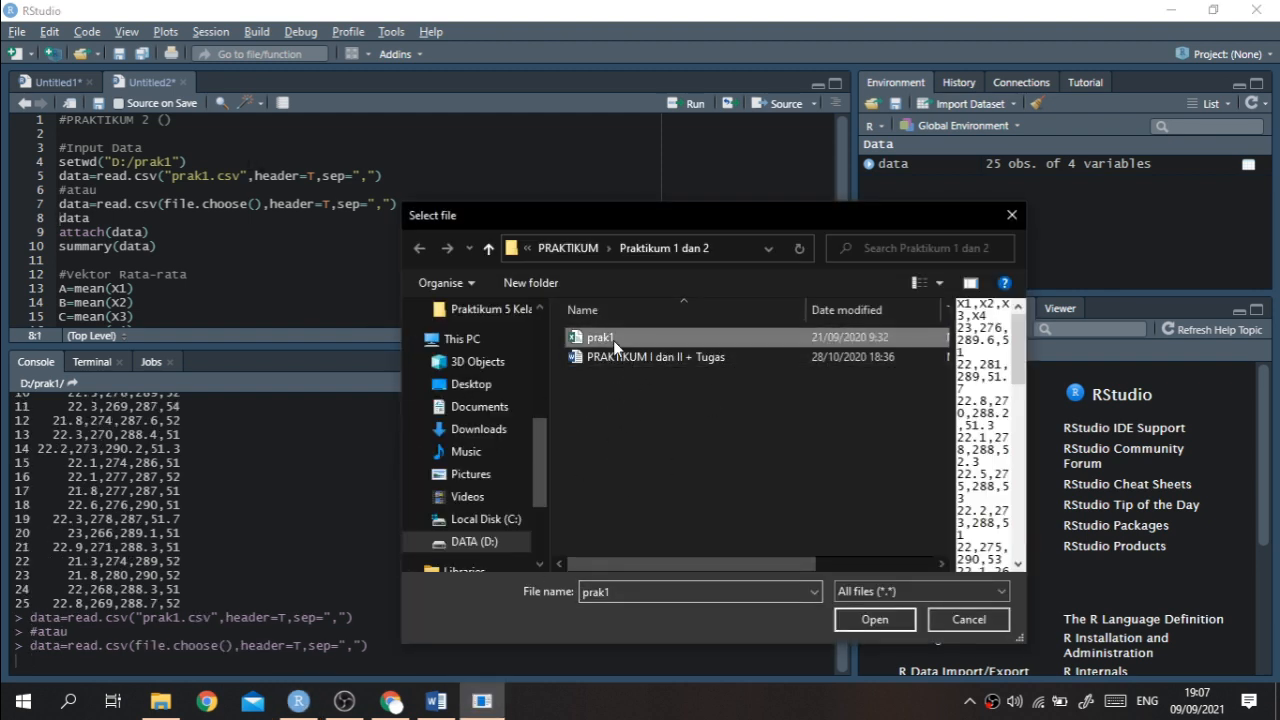
{"action": "left_click", "coordinate": [866, 625]}
{"action": "key", "text": "ctrl+Return"}
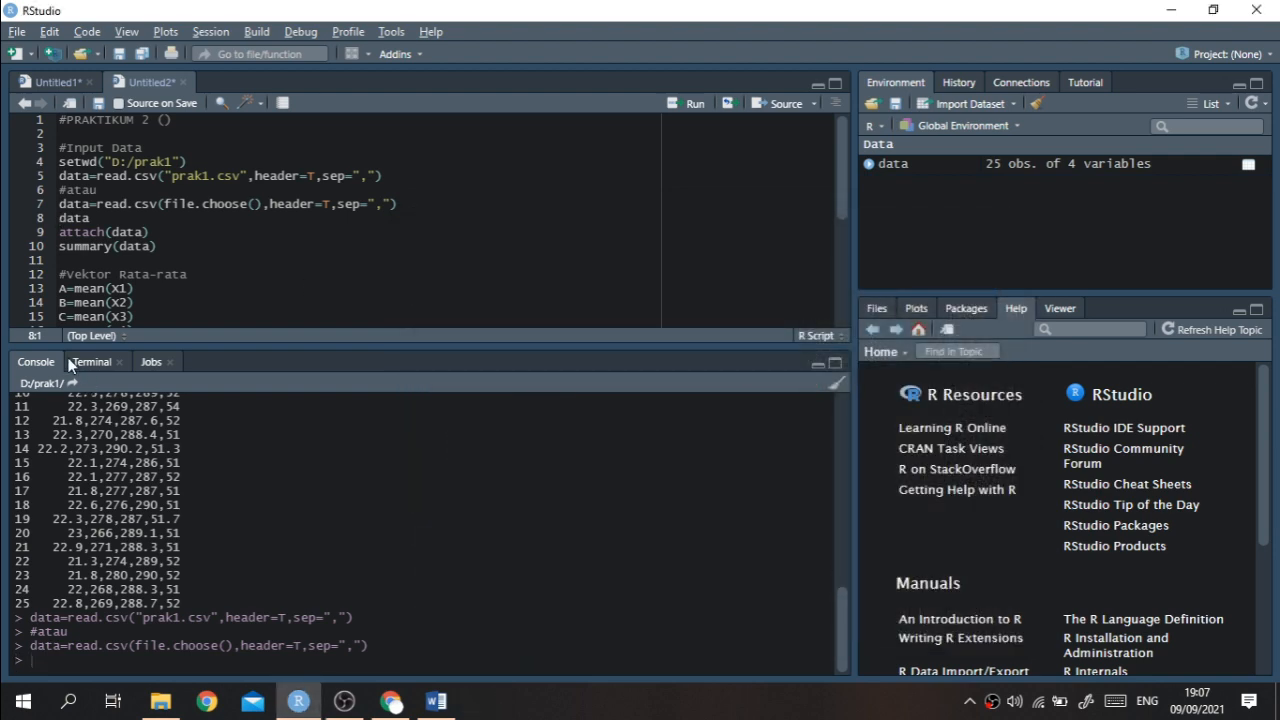
{"action": "scroll", "coordinate": [425, 520], "scroll_direction": "up", "scroll_amount": 5}
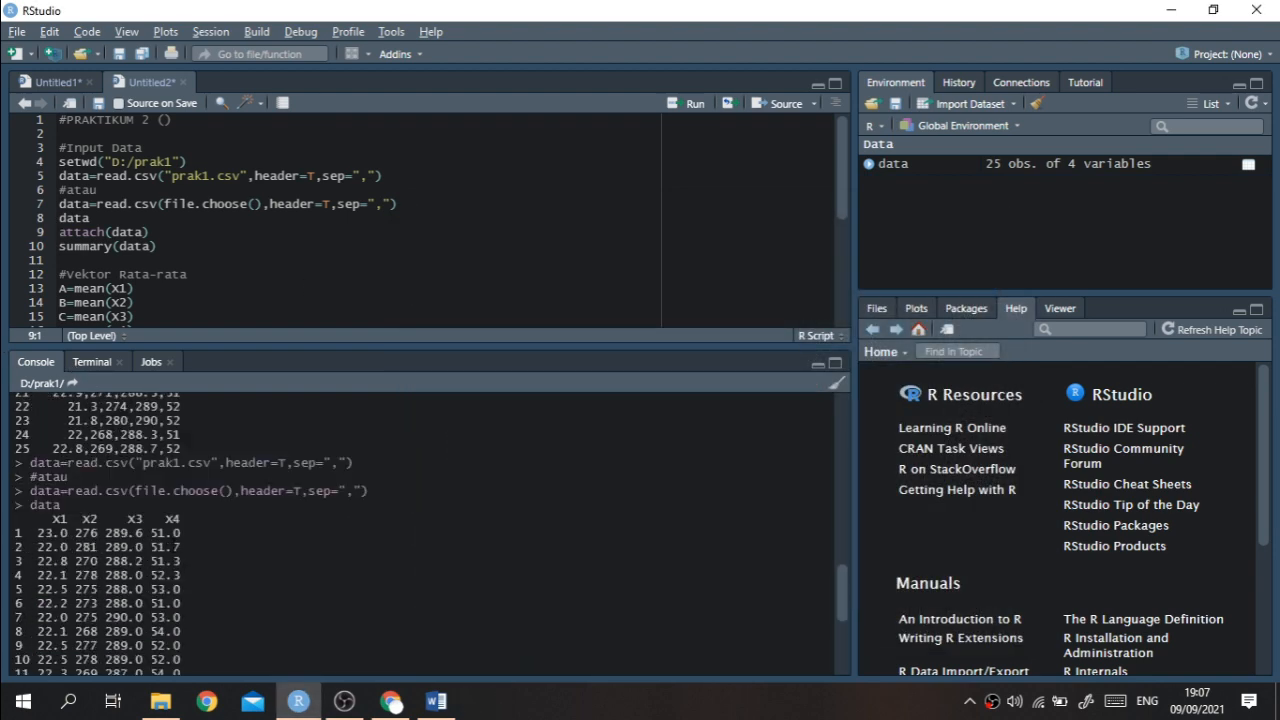
{"action": "scroll", "coordinate": [425, 520], "scroll_direction": "down", "scroll_amount": 5}
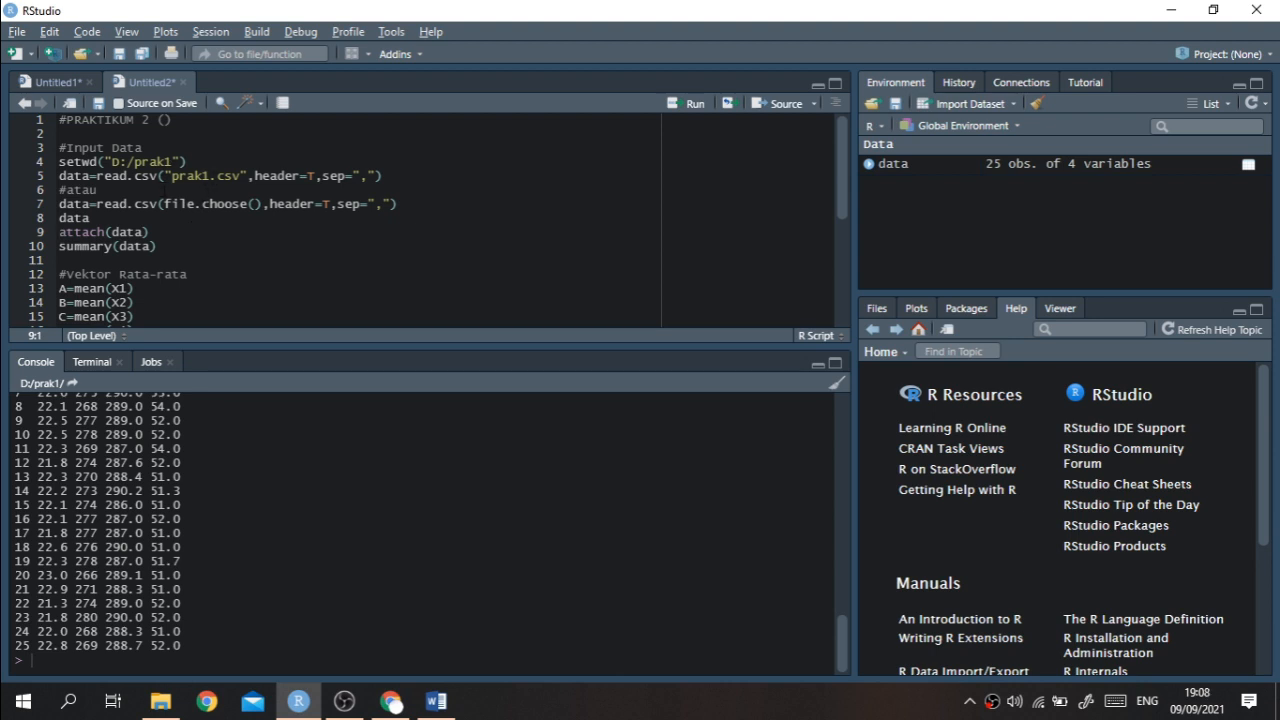
{"action": "left_click_drag", "start_coordinate": [59, 161], "coordinate": [397, 170]}
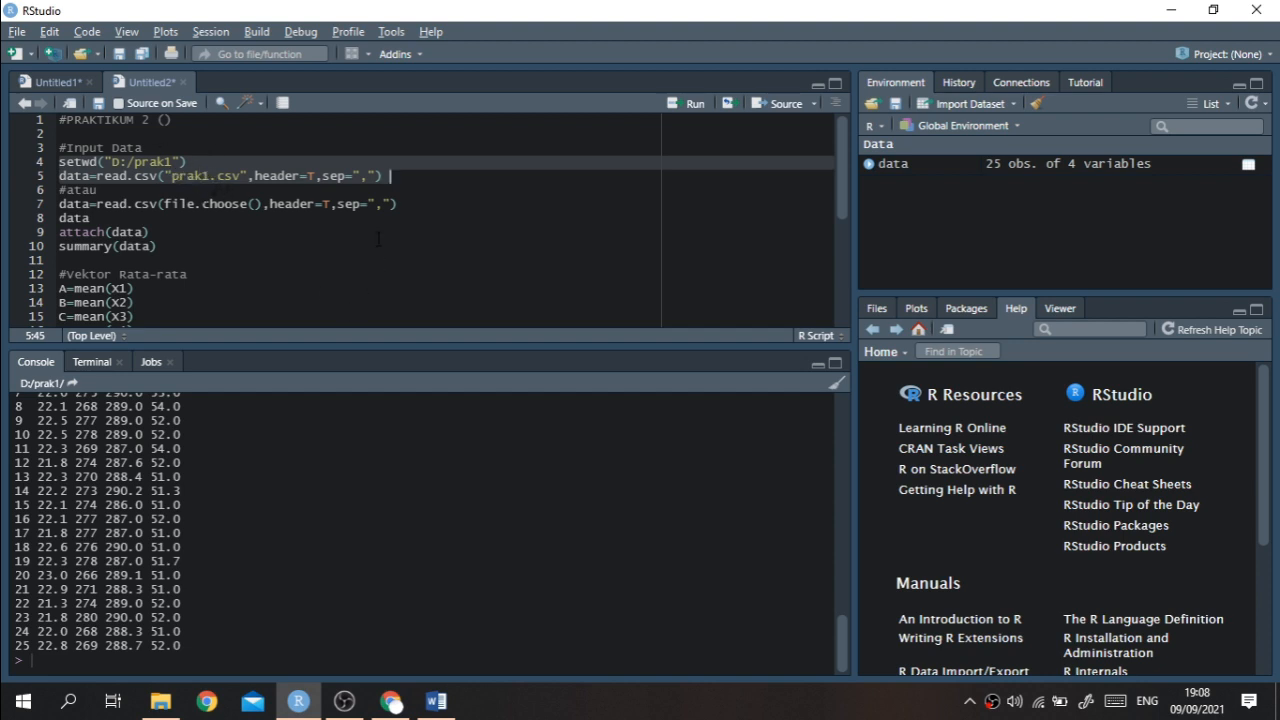
{"action": "left_click_drag", "start_coordinate": [158, 204], "coordinate": [248, 204]}
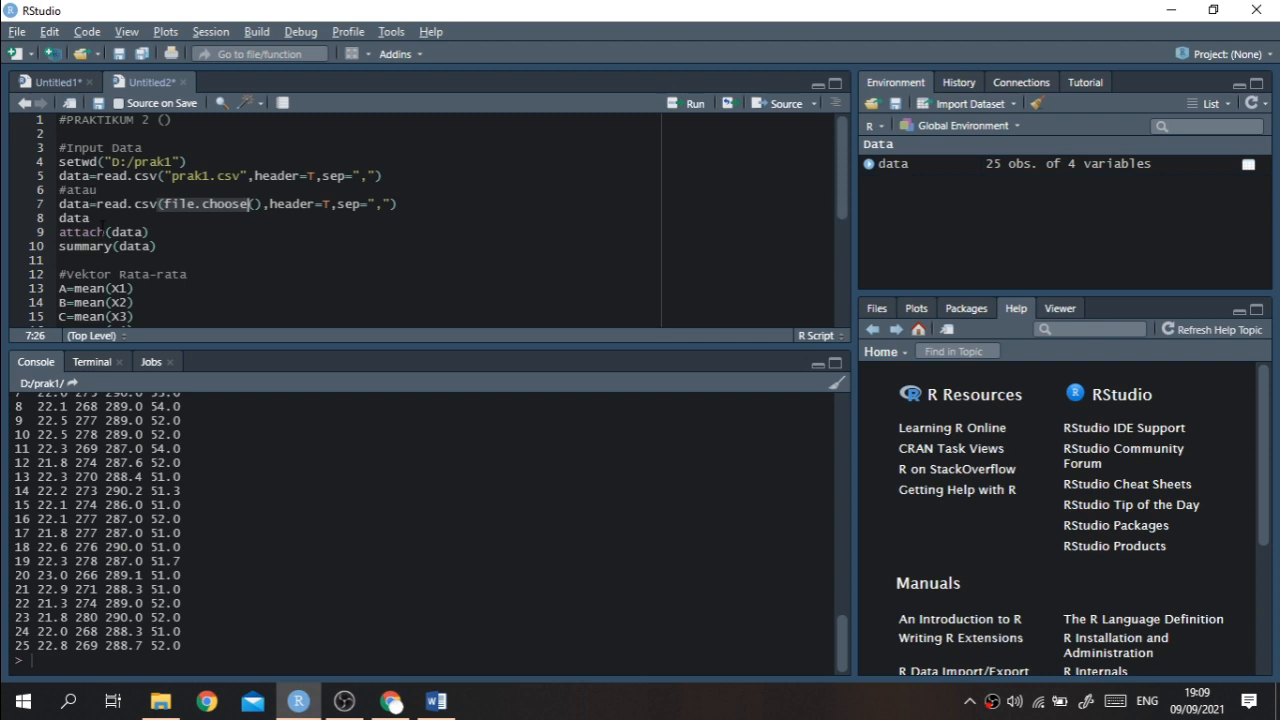
{"action": "scroll", "coordinate": [232, 412], "scroll_direction": "up", "scroll_amount": 3}
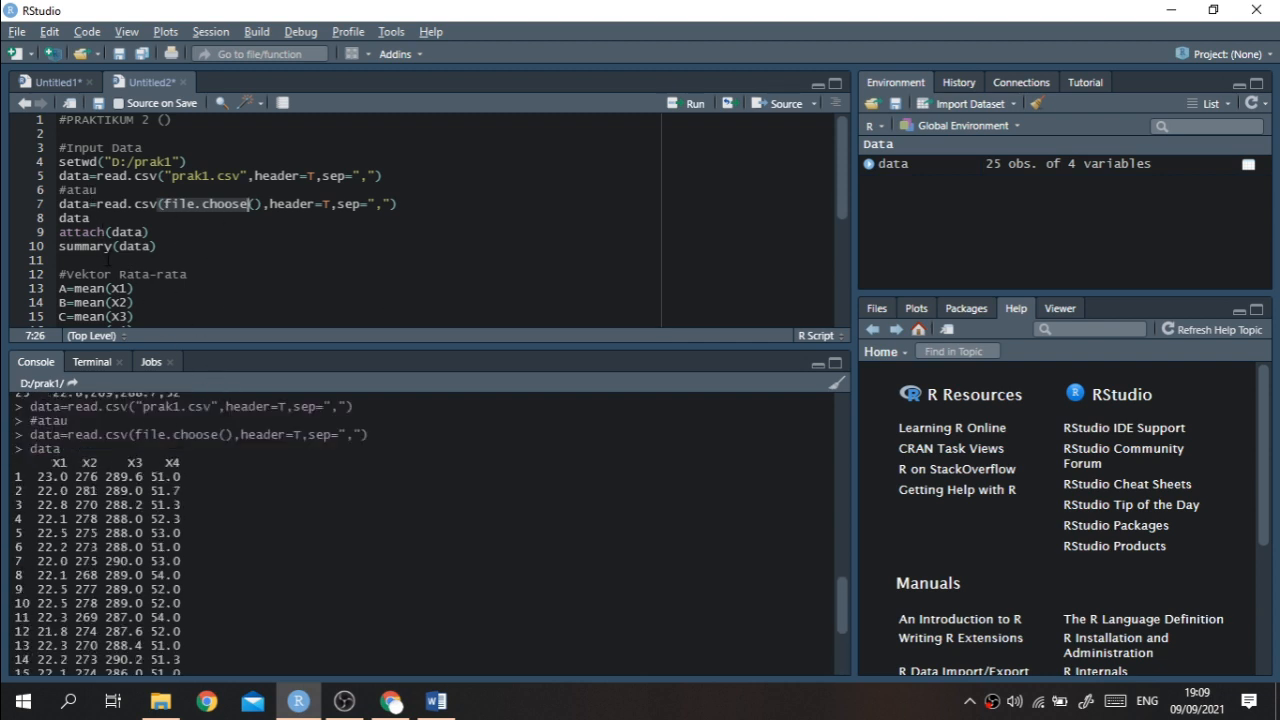
- Run attach(data) and summary(data) to attach the variables and produce their descriptive statistics
{"action": "left_click_drag", "start_coordinate": [163, 233], "coordinate": [98, 218]}
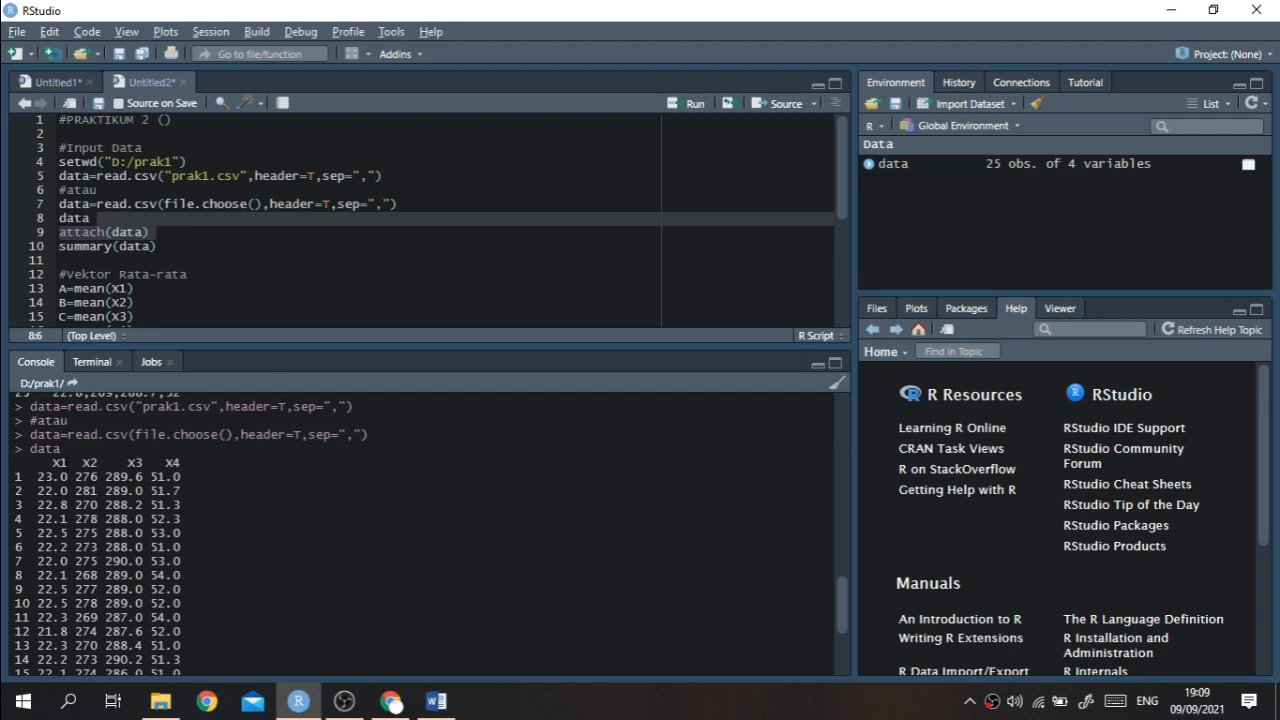
{"action": "left_click", "coordinate": [146, 232]}
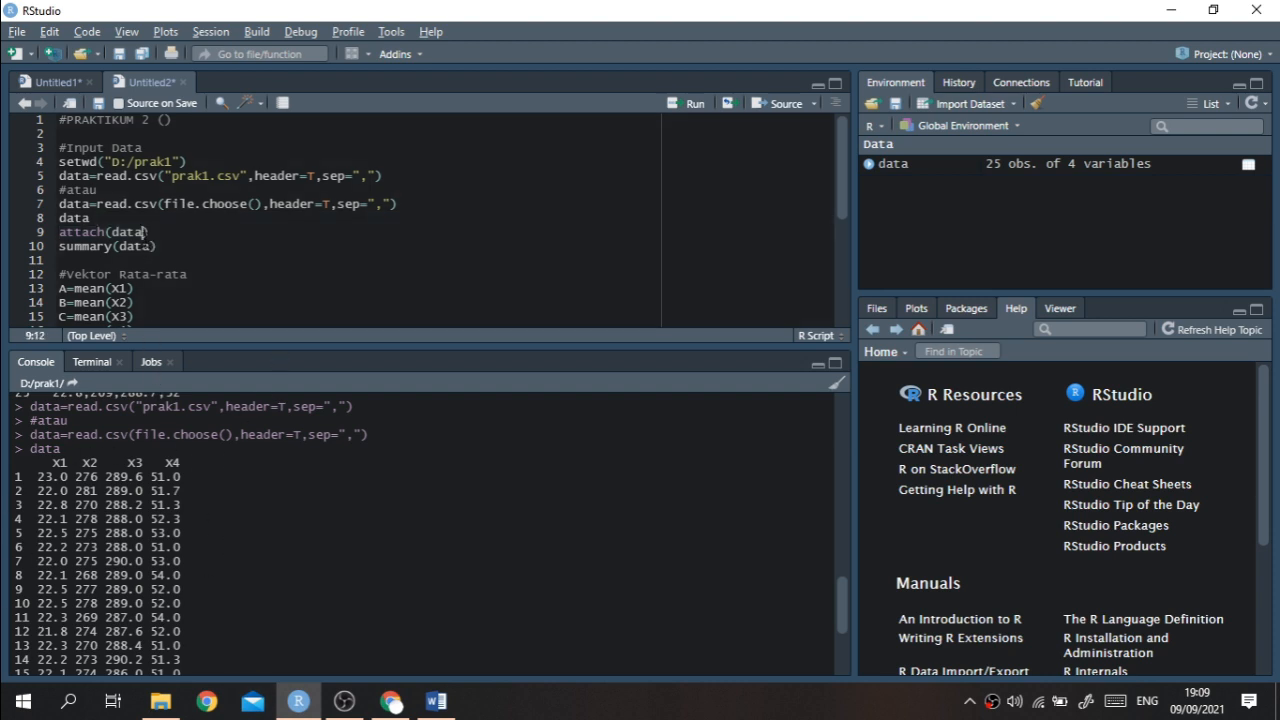
{"action": "key", "text": "ctrl+Return"}
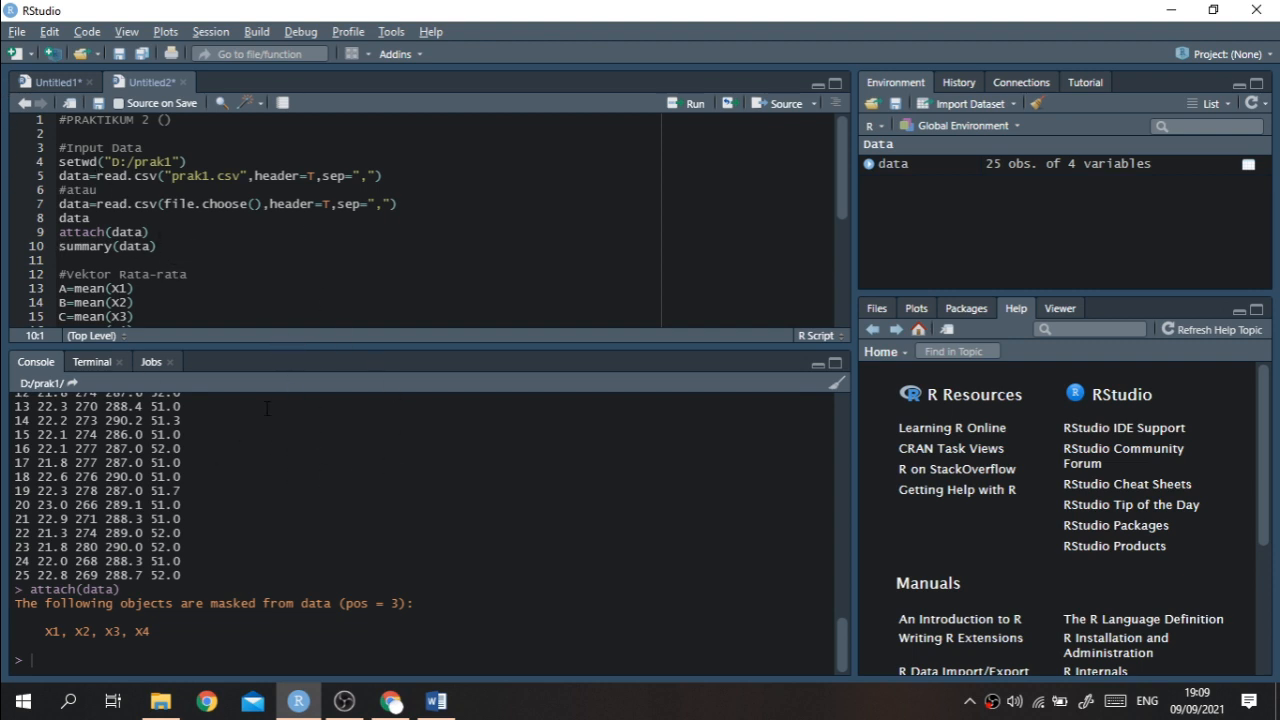
{"action": "key", "text": "ctrl+Return"}
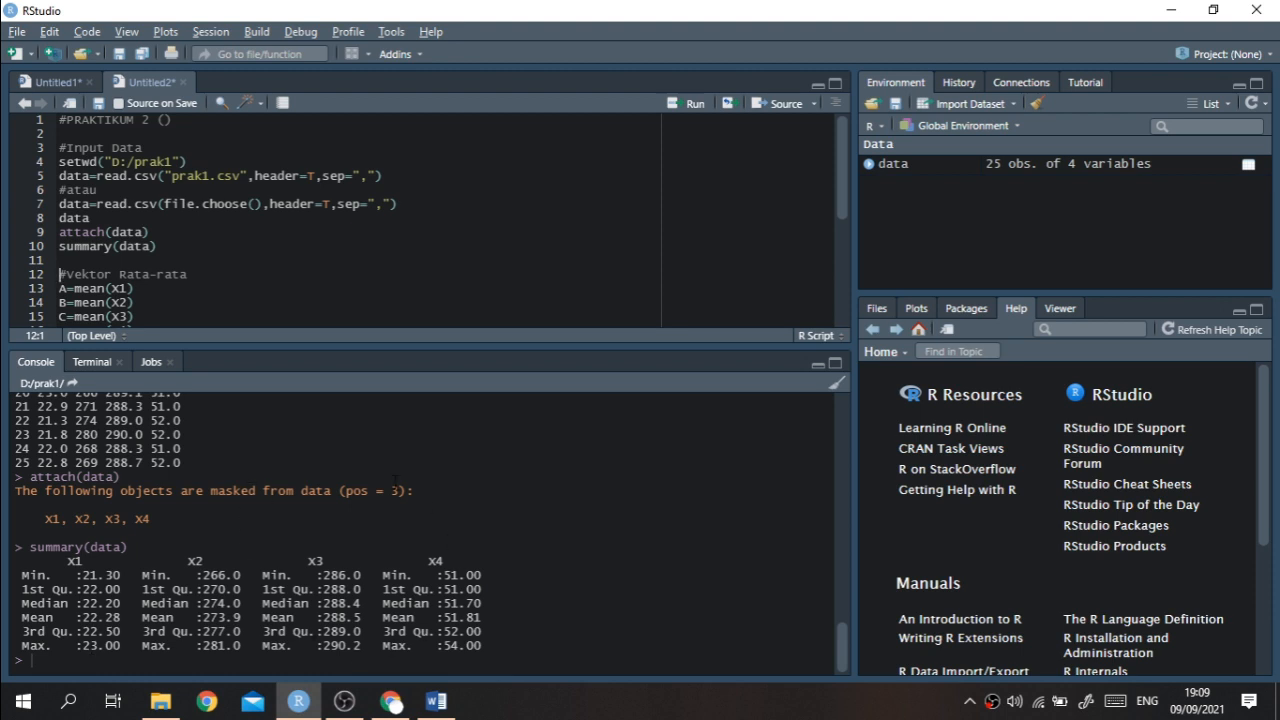
- Look back over the printed data in the console and remove the trailing space after data in line 8
{"action": "scroll", "coordinate": [233, 458], "scroll_direction": "up", "scroll_amount": 5}
{"action": "scroll", "coordinate": [233, 458], "scroll_direction": "up", "scroll_amount": 3}
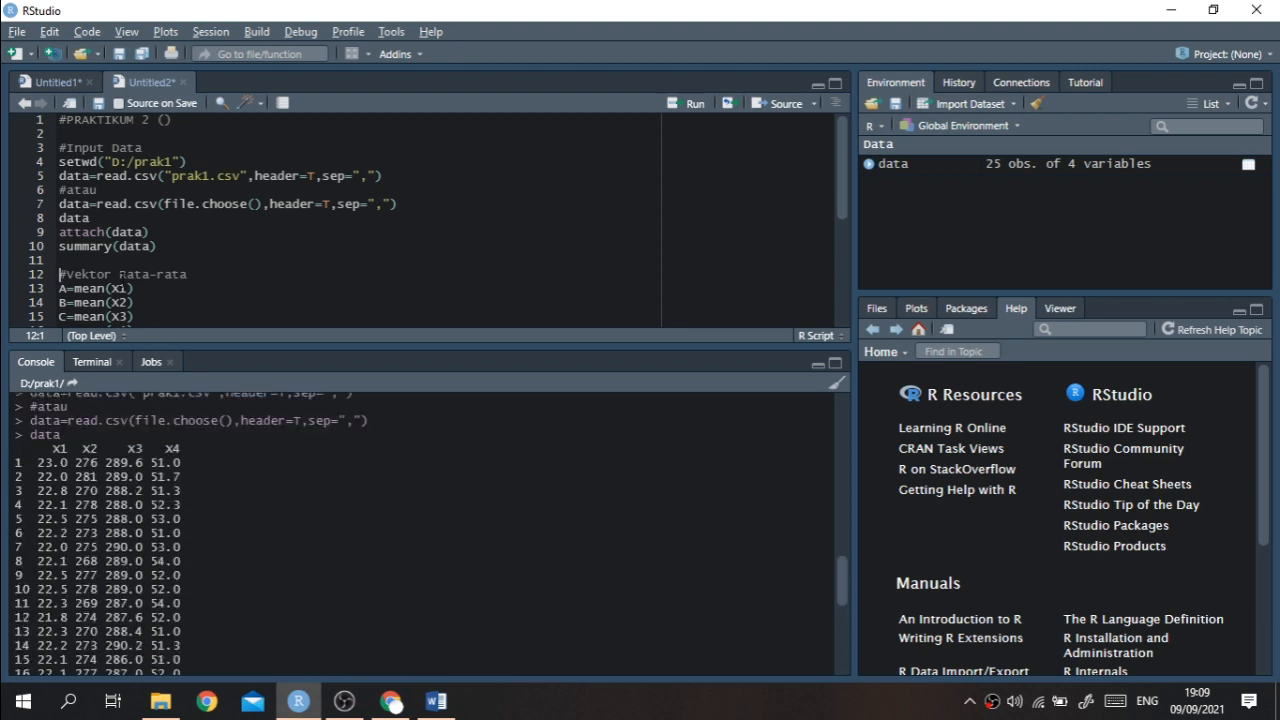
{"action": "left_click", "coordinate": [152, 246]}
{"action": "scroll", "coordinate": [152, 246], "scroll_direction": "down", "scroll_amount": 3}
{"action": "scroll", "coordinate": [188, 502], "scroll_direction": "down", "scroll_amount": 4}
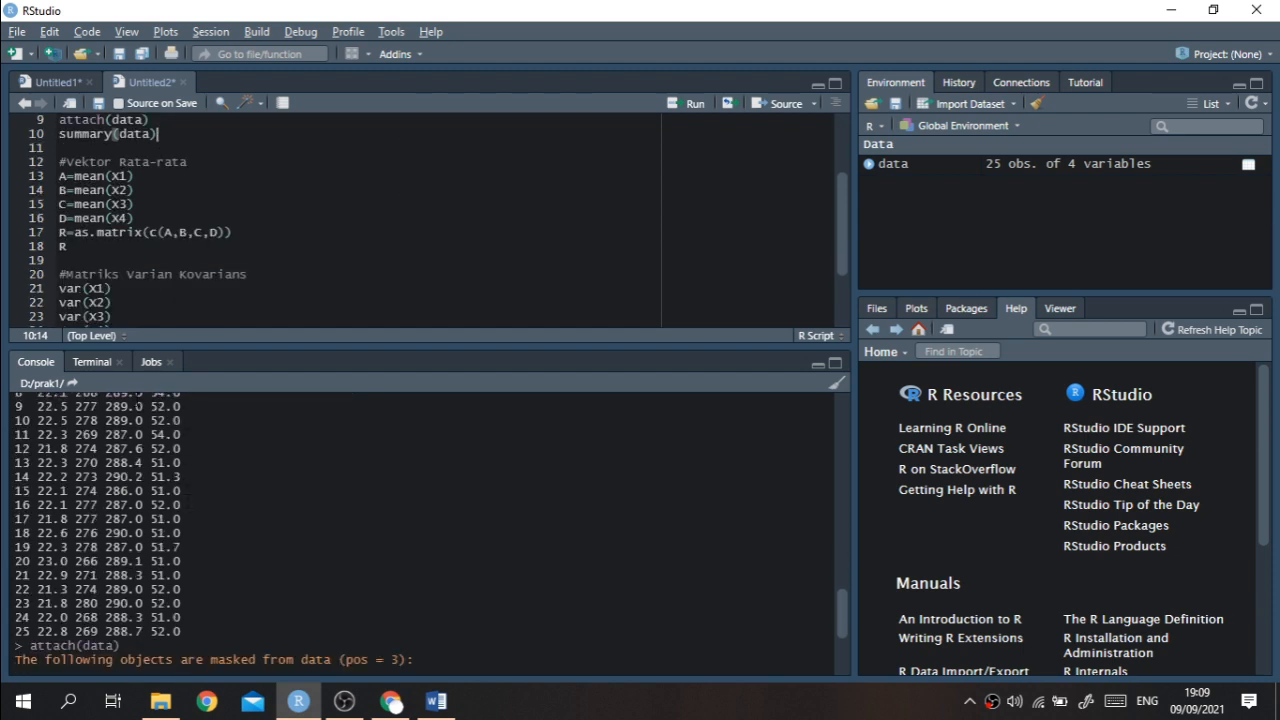
{"action": "scroll", "coordinate": [300, 220], "scroll_direction": "up", "scroll_amount": 3}
{"action": "left_click", "coordinate": [111, 217]}
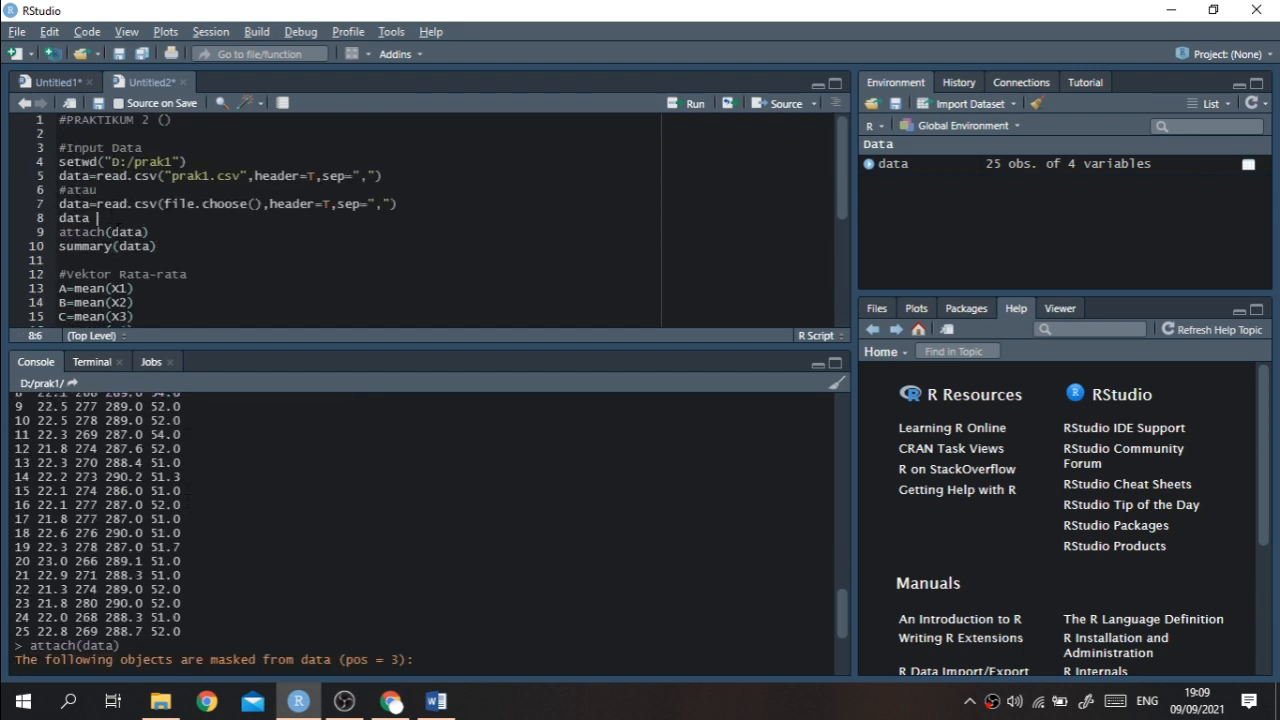
{"action": "scroll", "coordinate": [60, 400], "scroll_direction": "up", "scroll_amount": 4}
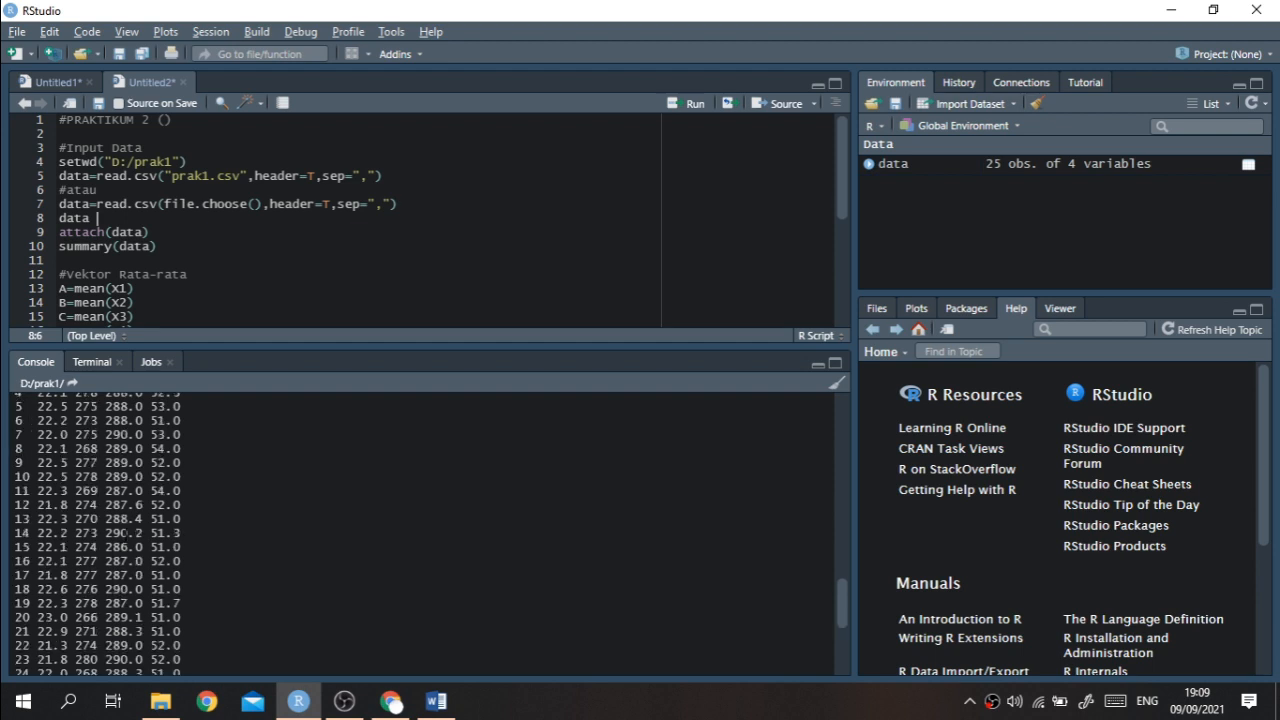
{"action": "key", "text": "BackSpace"}
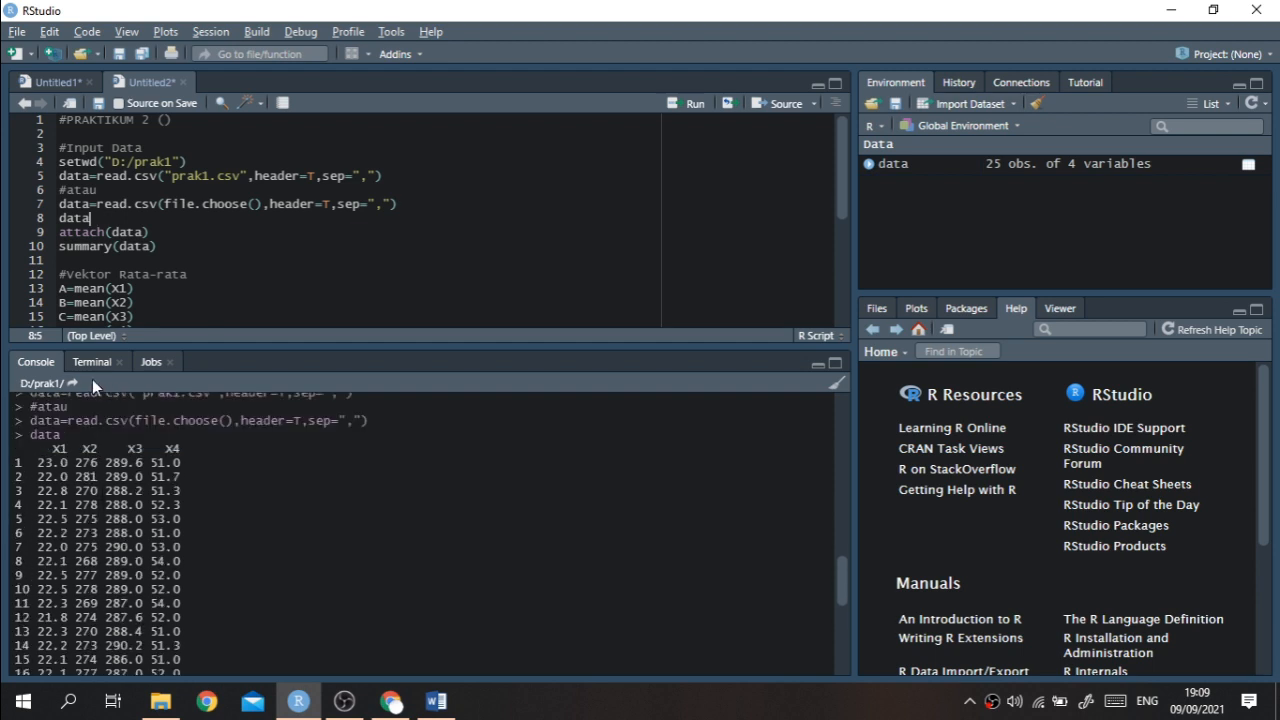
- Add head(data) on a new line after data in the script and run it to print the first rows
{"action": "key", "text": "Return"}
{"action": "type", "text": "head("}
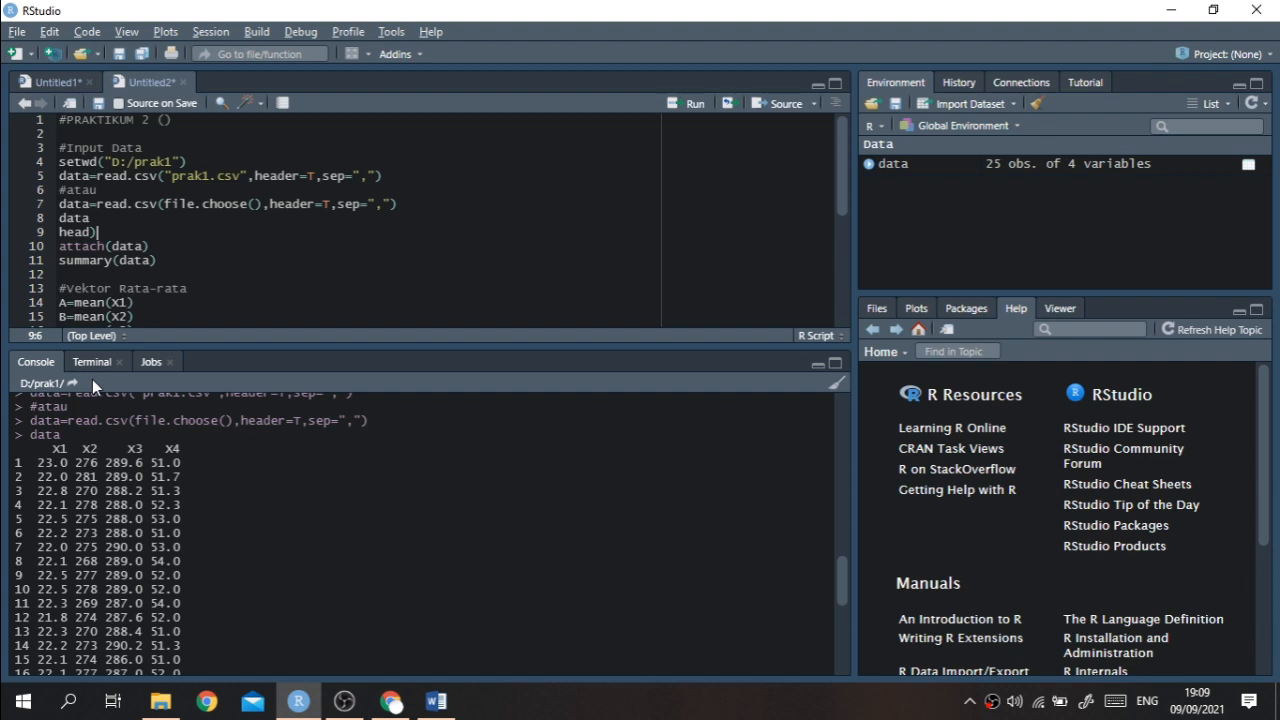
{"action": "key", "text": "BackSpace"}
{"action": "type", "text": "(data"}
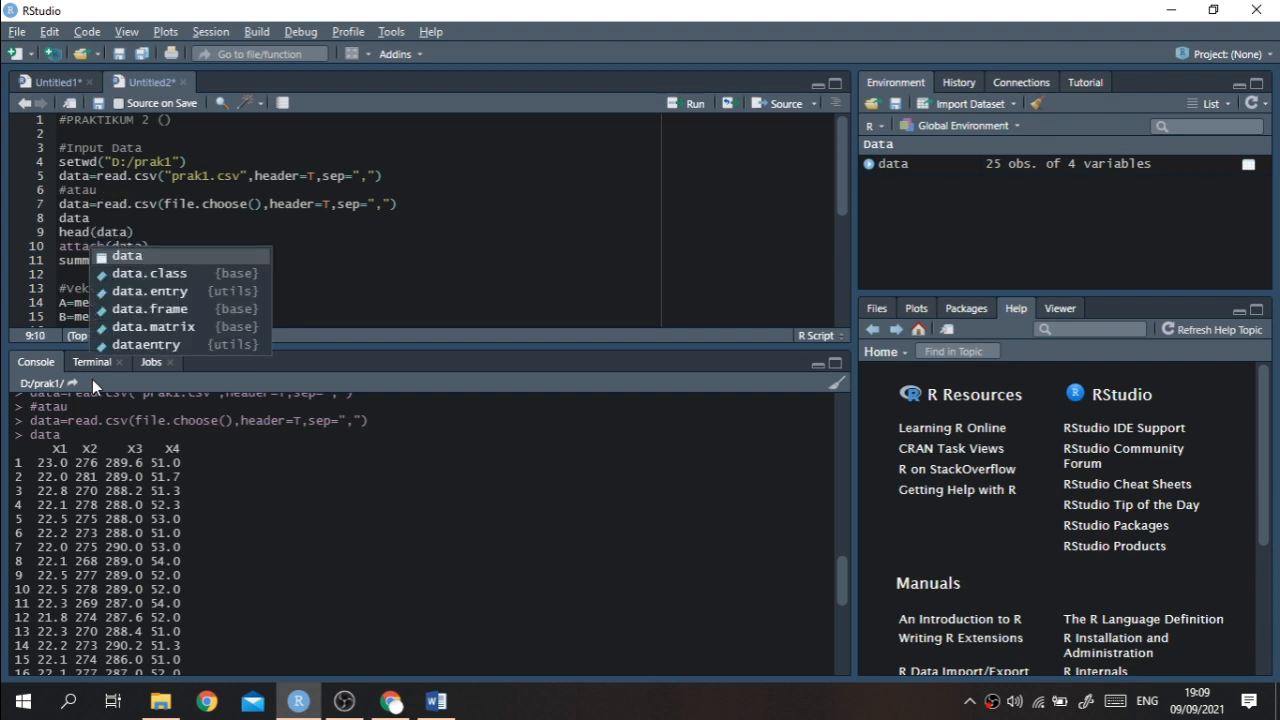
{"action": "key", "text": "ctrl+Return"}
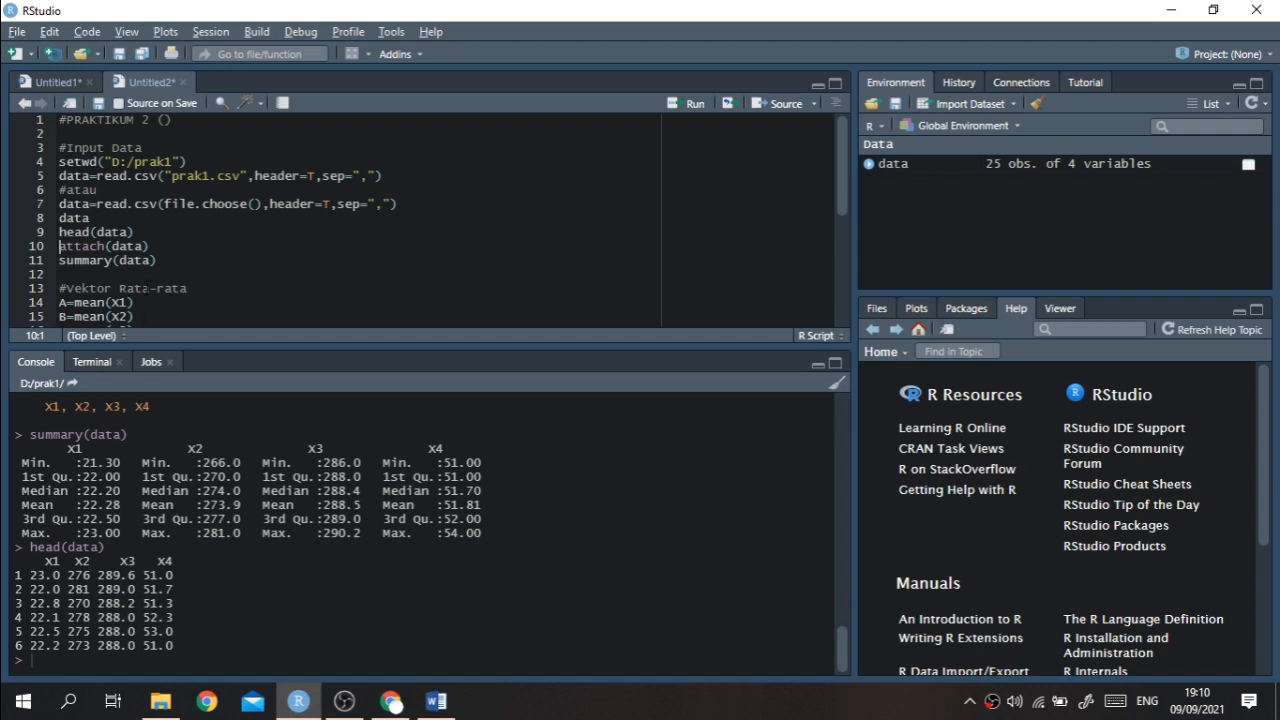
- Run A=mean(X1) in the Vektor Rata-rata section, then add a line A below it and run it to print the mean
{"action": "scroll", "coordinate": [178, 323], "scroll_direction": "down", "scroll_amount": 2}
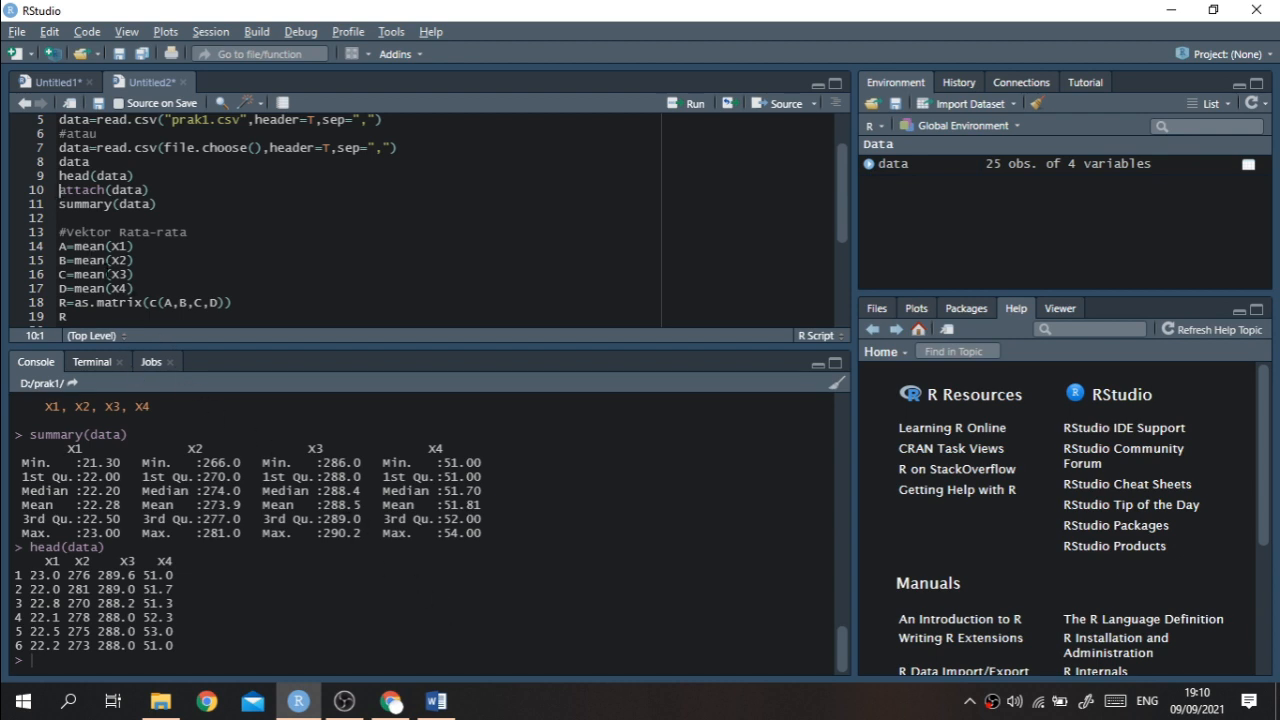
{"action": "scroll", "coordinate": [75, 522], "scroll_direction": "up", "scroll_amount": 15}
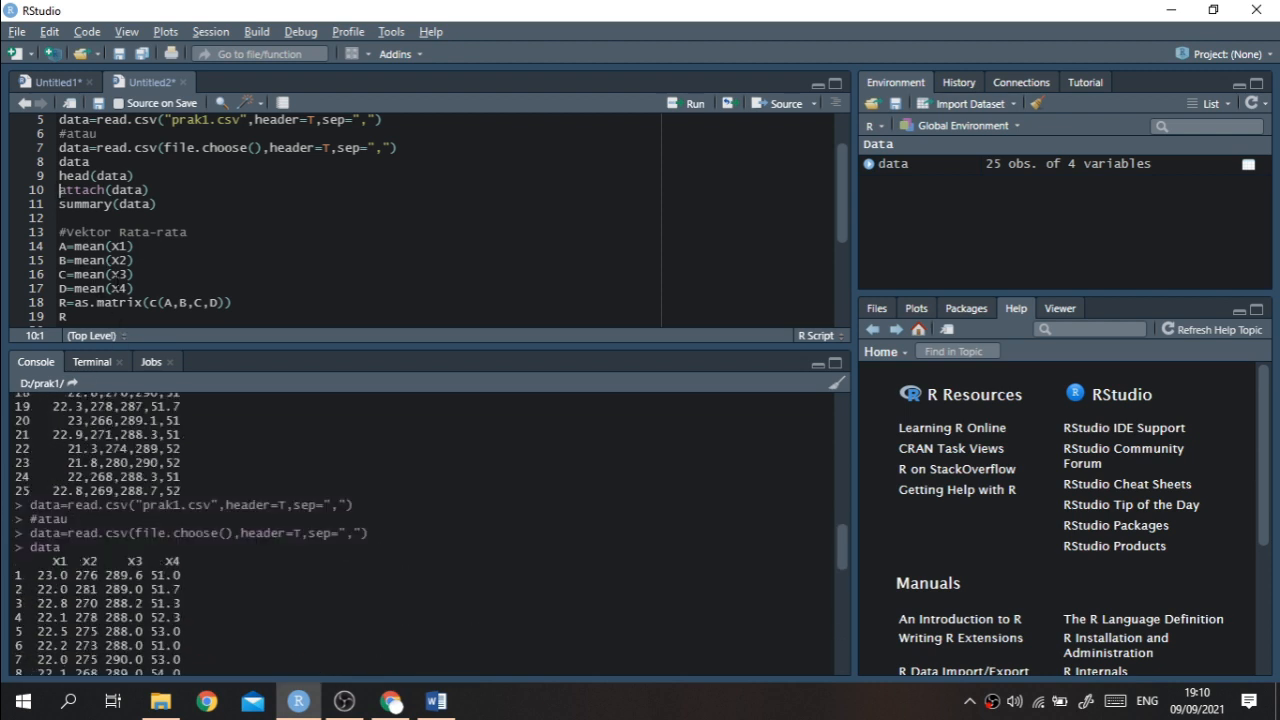
{"action": "left_click", "coordinate": [104, 247]}
{"action": "key", "text": "ctrl+Return"}
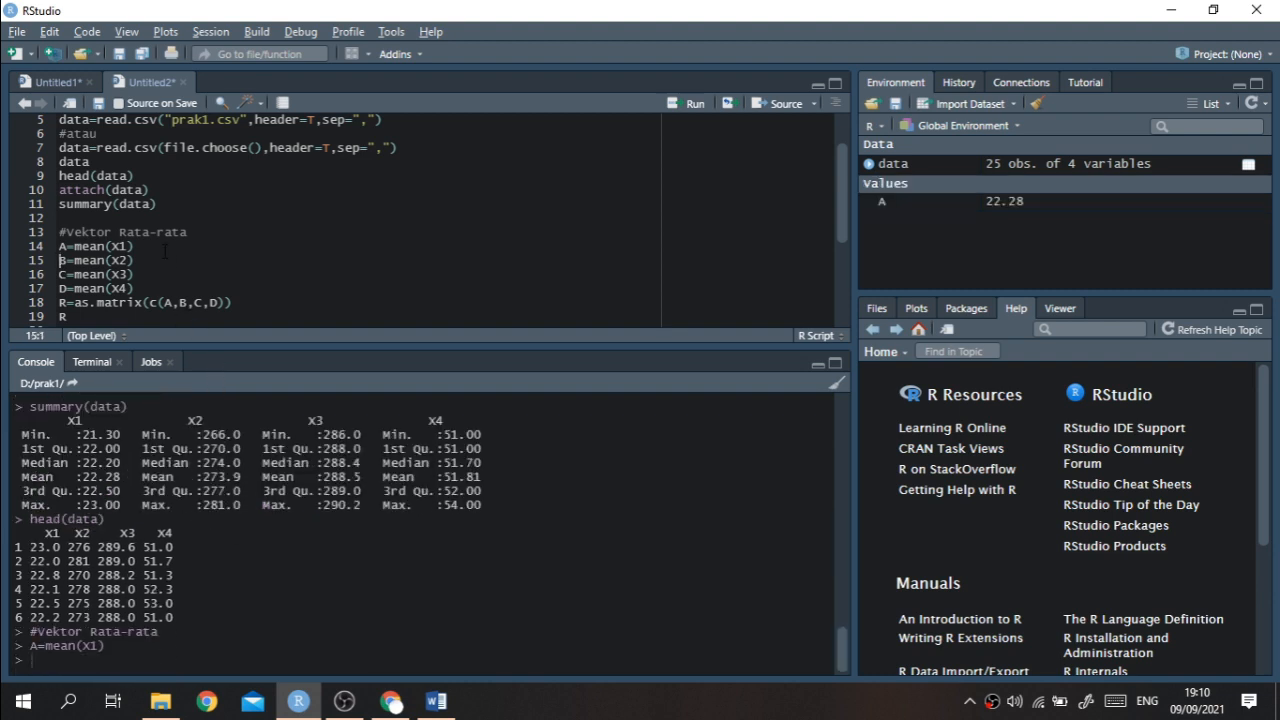
{"action": "left_click", "coordinate": [163, 246]}
{"action": "key", "text": "Return"}
{"action": "type", "text": "A"}
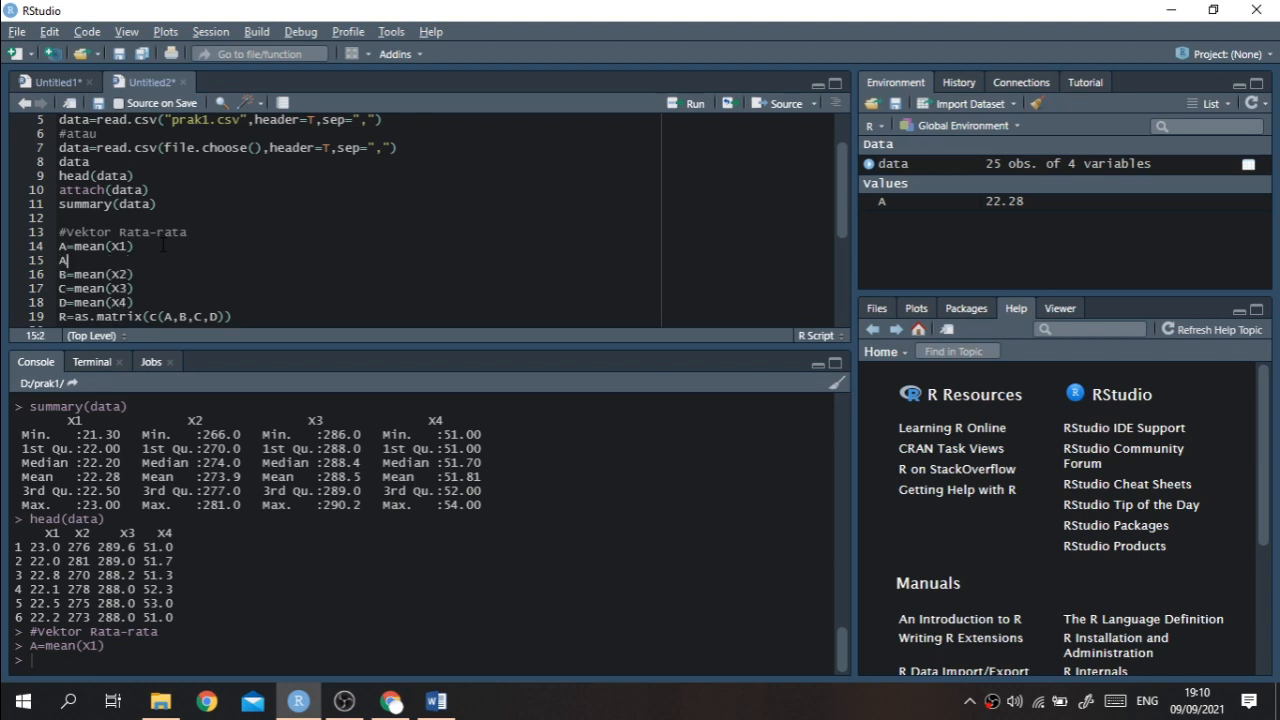
{"action": "key", "text": "ctrl+Return"}
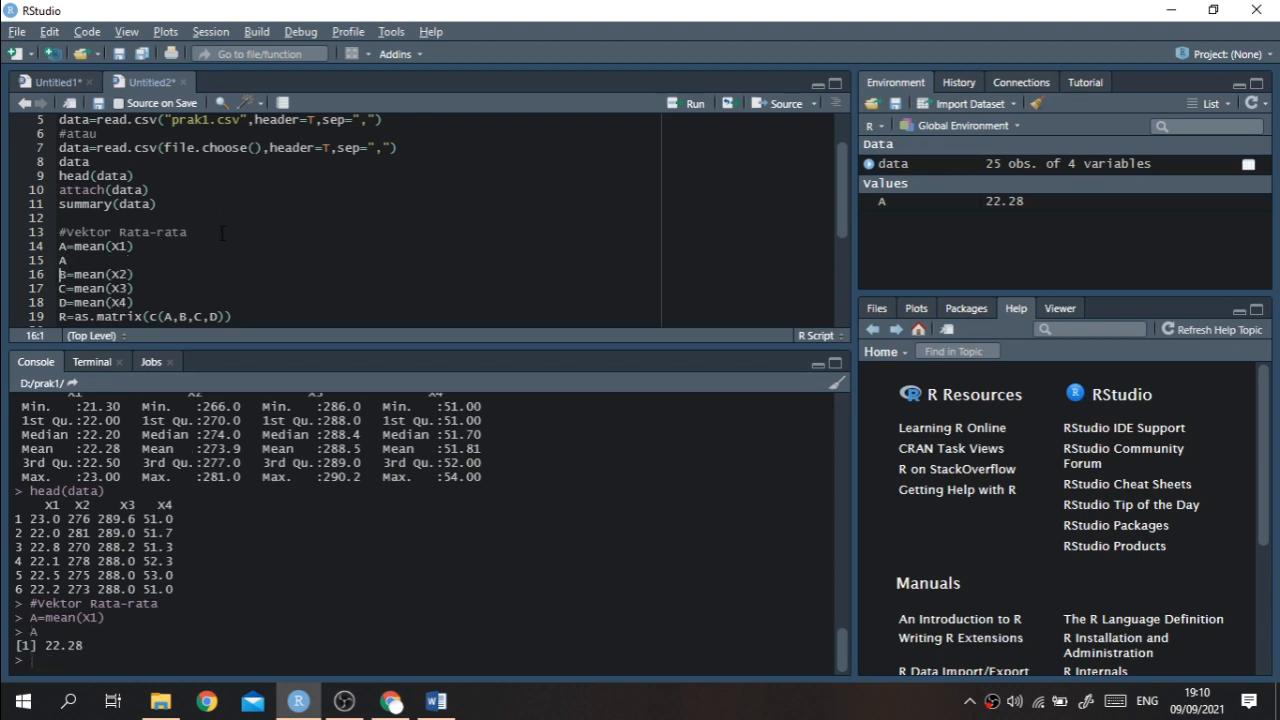
- Run B=mean(X2) and add the print lines B, C and D, each below its own mean assignment
{"action": "scroll", "coordinate": [178, 251], "scroll_direction": "down", "scroll_amount": 2}
{"action": "left_click", "coordinate": [163, 220]}
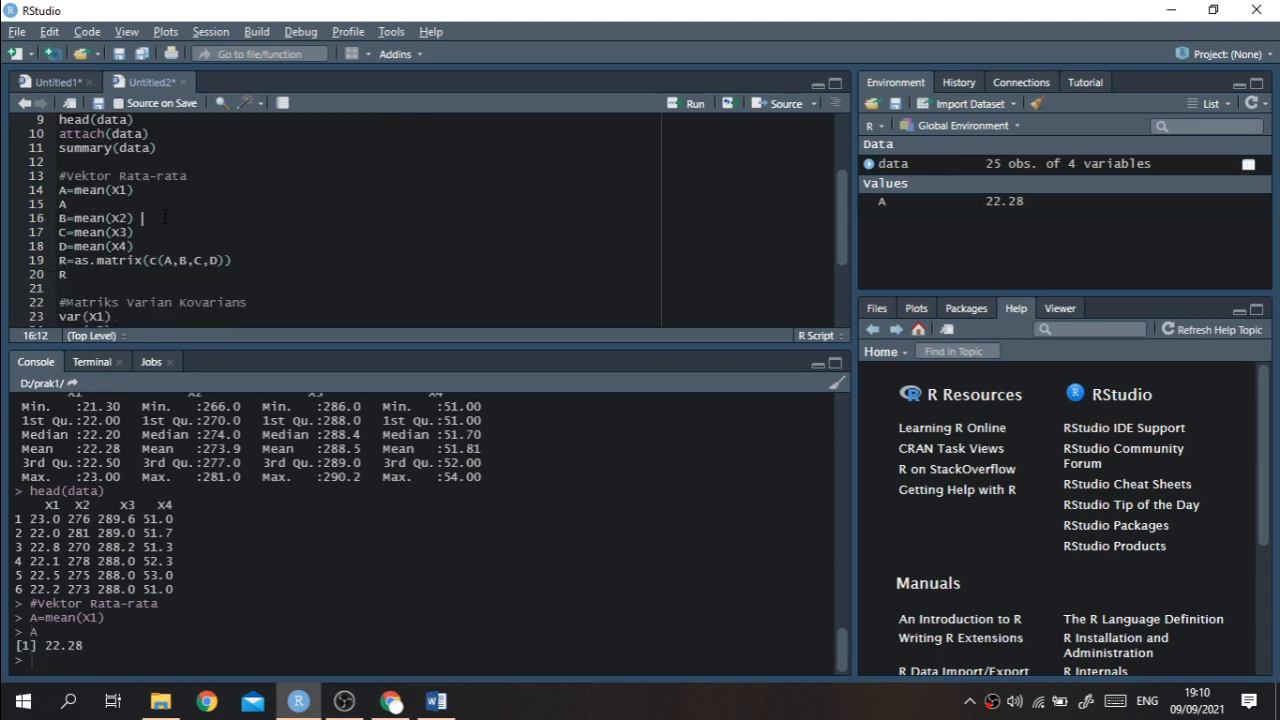
{"action": "key", "text": "ctrl+Return"}
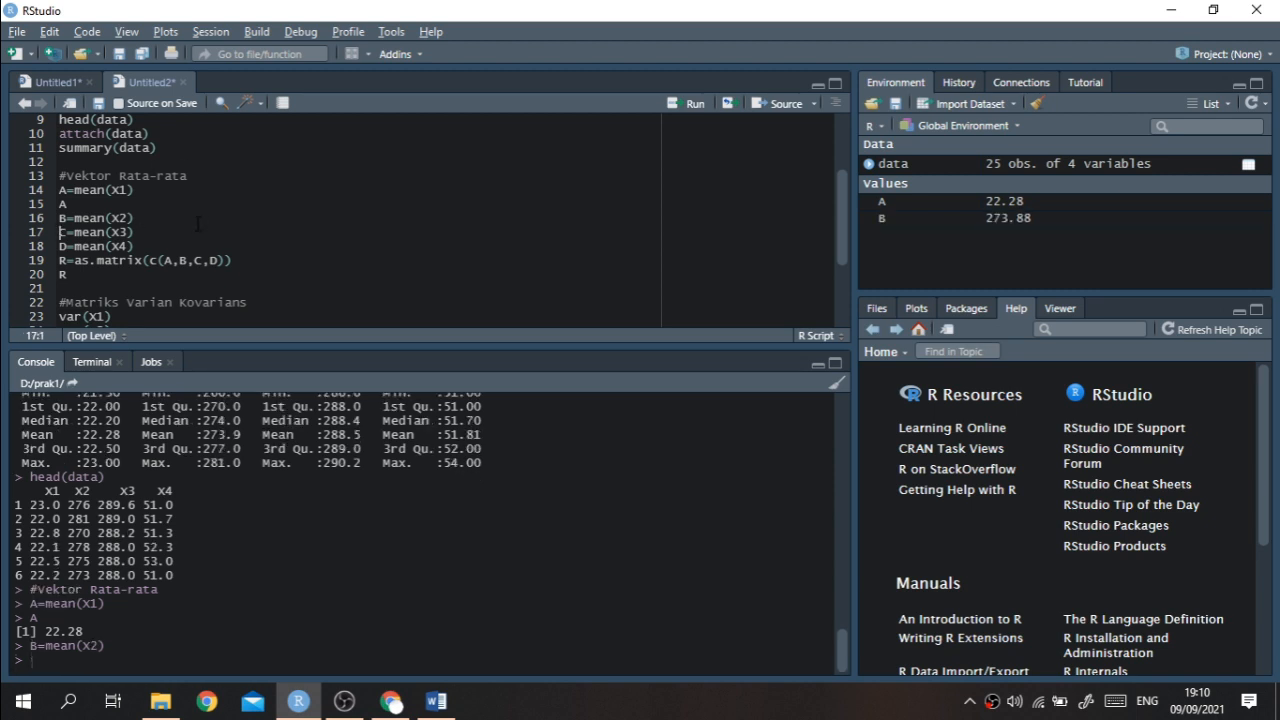
{"action": "left_click", "coordinate": [198, 224]}
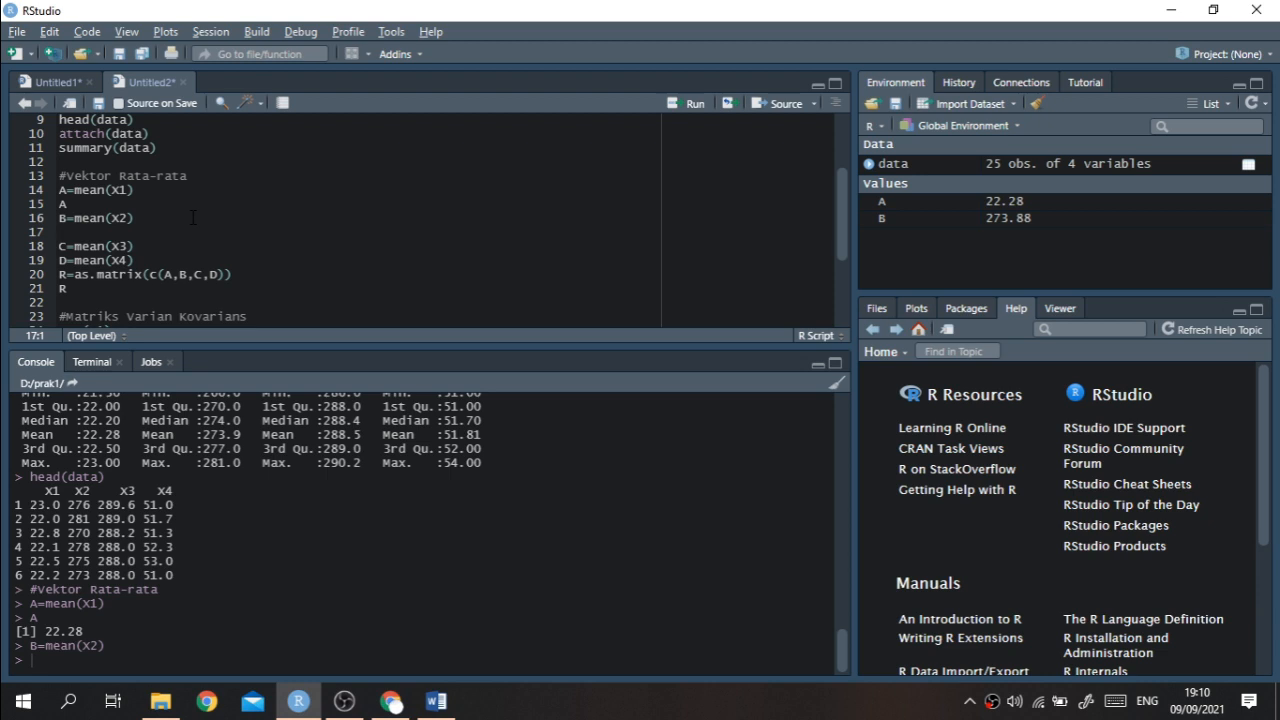
{"action": "type", "text": "B"}
{"action": "left_click", "coordinate": [181, 245]}
{"action": "key", "text": "Return"}
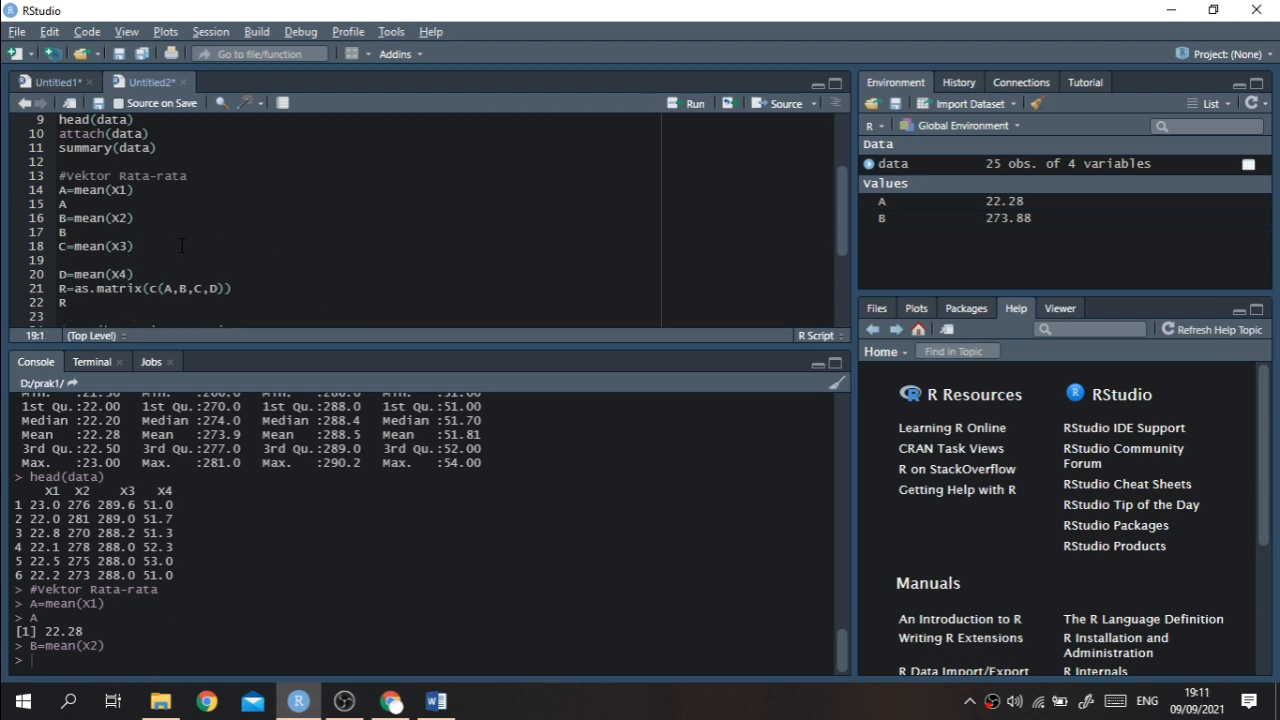
{"action": "type", "text": "C"}
{"action": "key", "text": "Down"}
{"action": "key", "text": "End"}
{"action": "key", "text": "Return"}
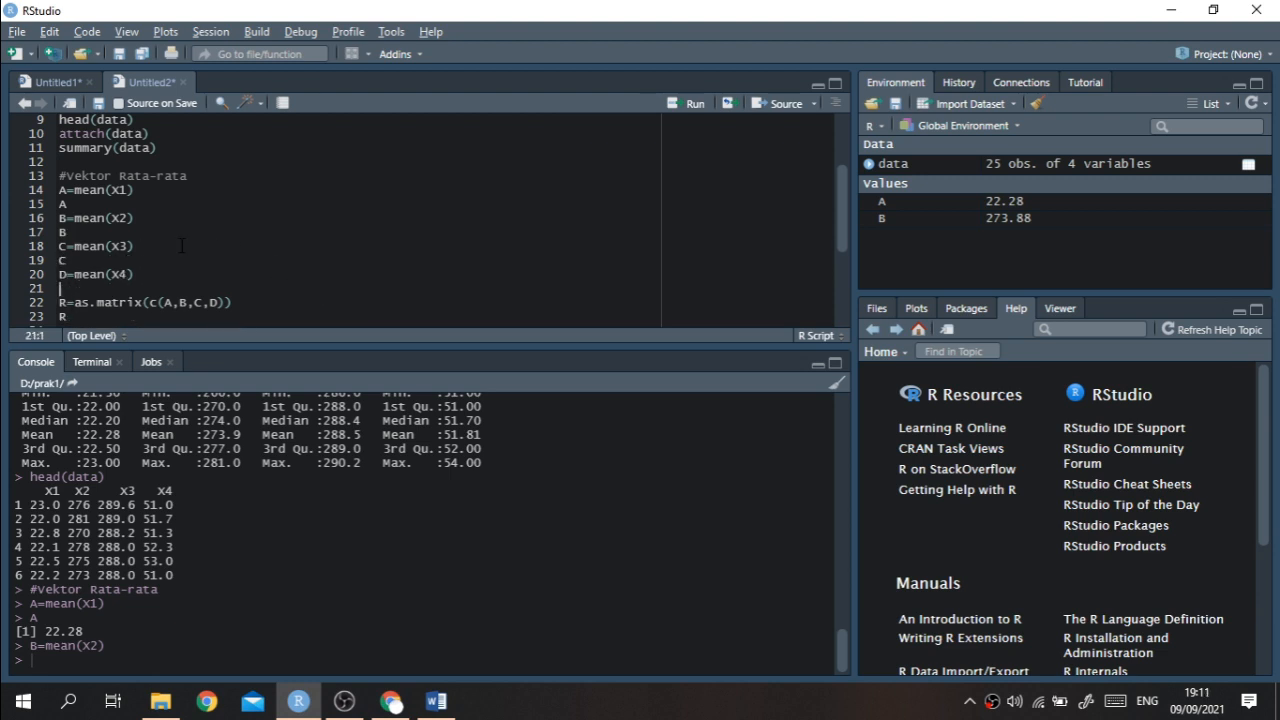
{"action": "type", "text": "D"}
- Run the script from B=mean(X2) through D, computing and printing the means of X2, X3 and X4
{"action": "left_click", "coordinate": [142, 218]}
{"action": "key", "text": "ctrl+Return"}
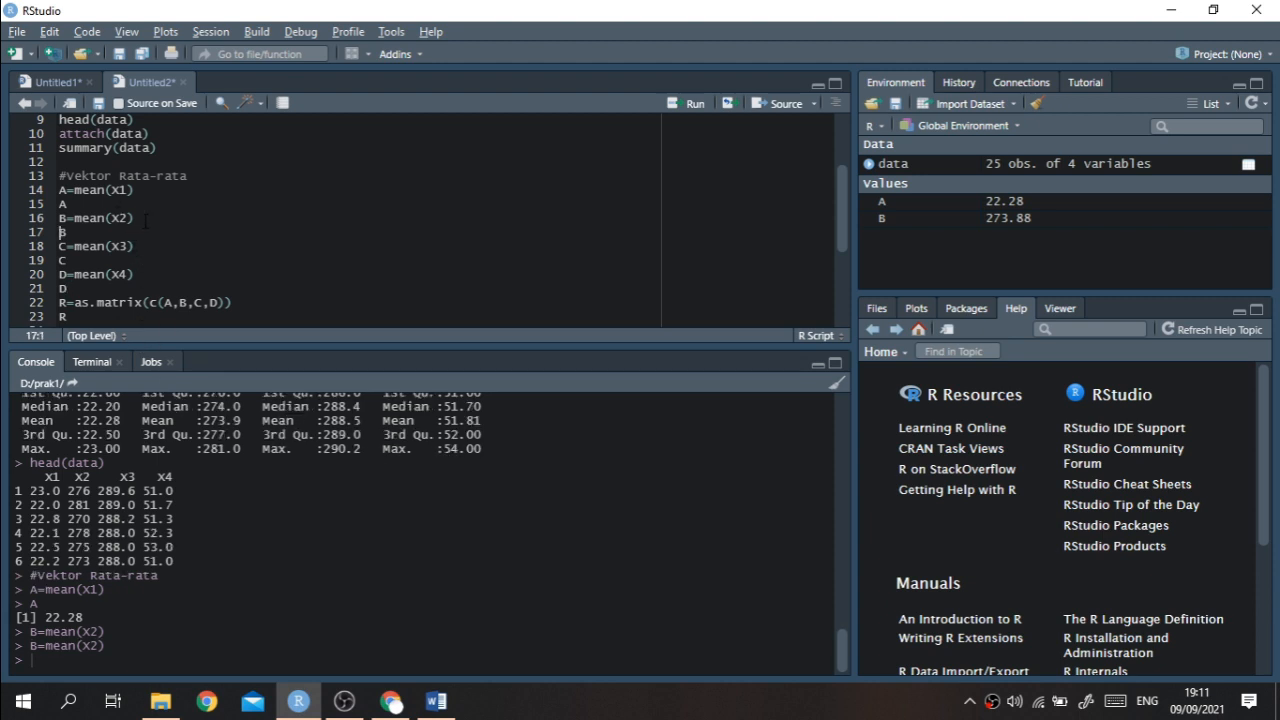
{"action": "key", "text": "ctrl+Return"}
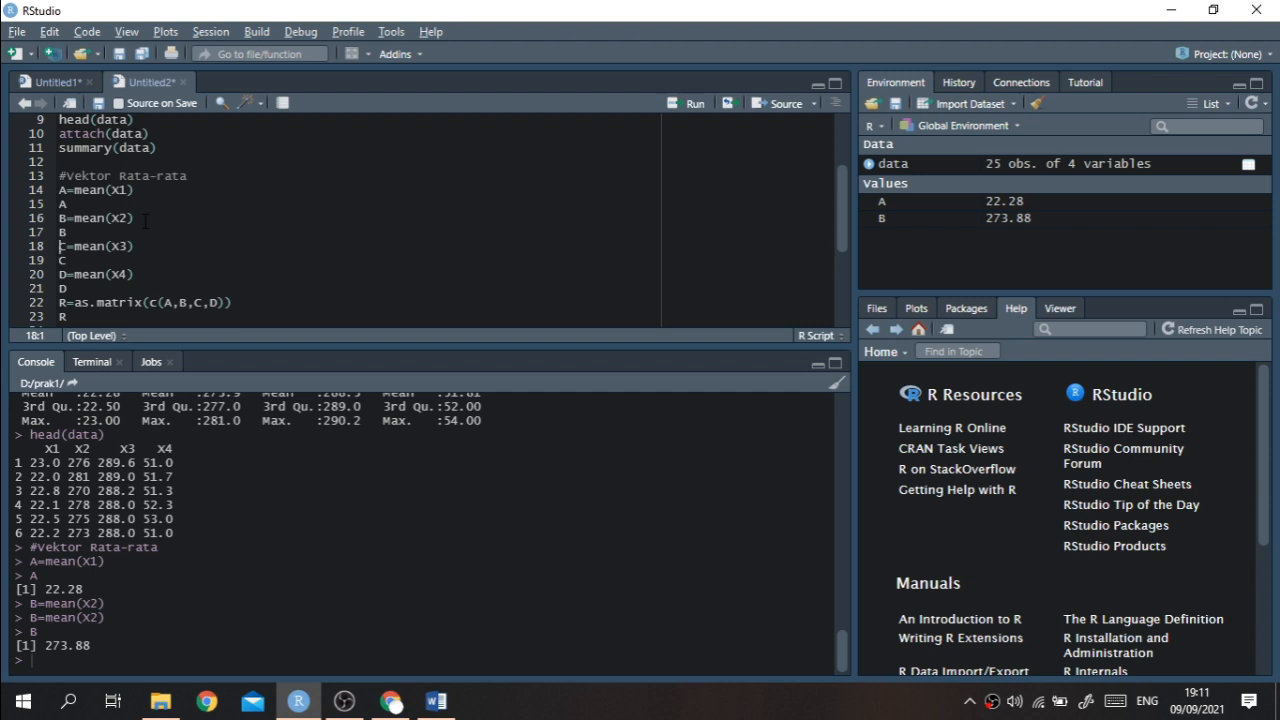
{"action": "key", "text": "ctrl+Return"}
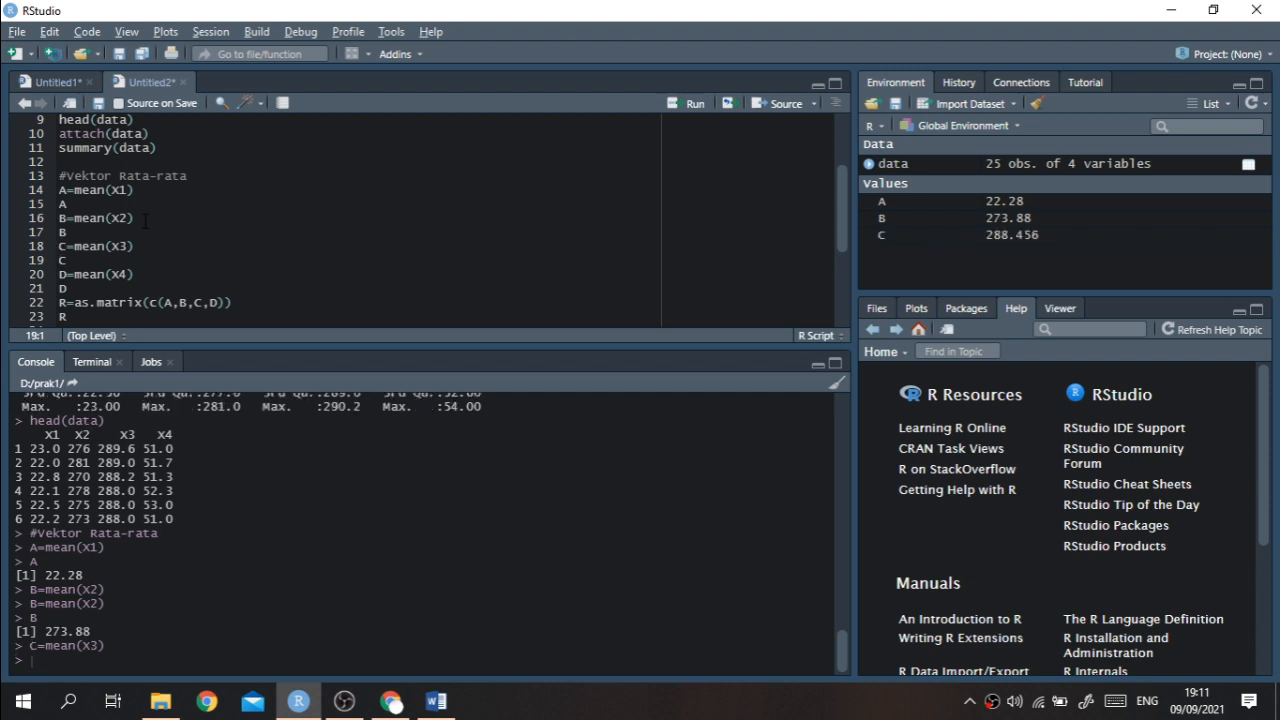
{"action": "key", "text": "ctrl+Return"}
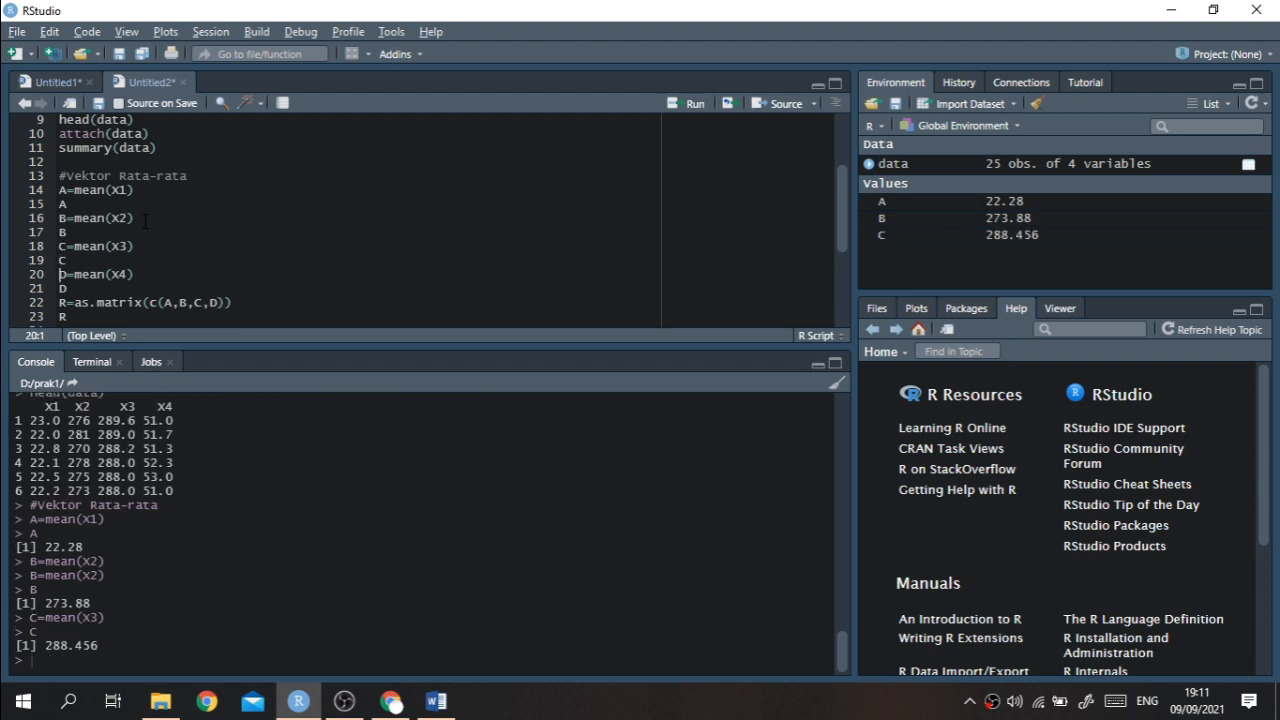
{"action": "key", "text": "ctrl+Return"}
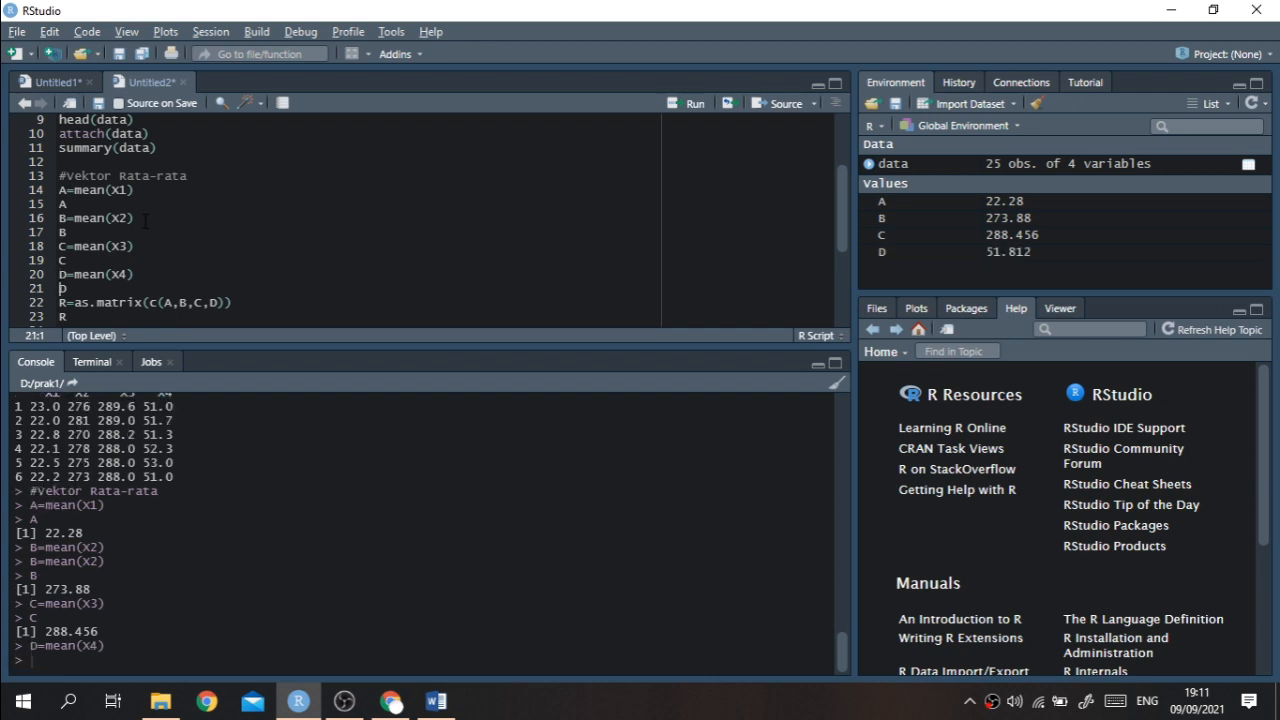
{"action": "key", "text": "ctrl+Return"}
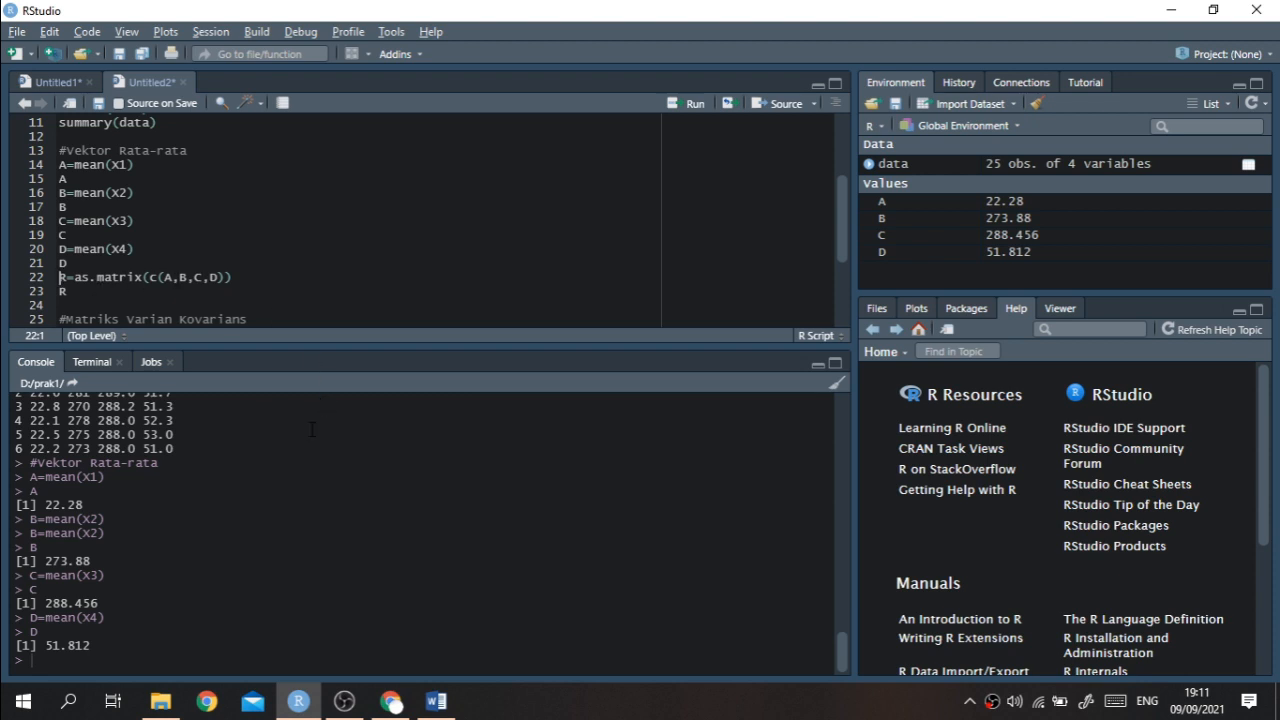
- Run R=as.matrix(c(A,B,C,D)) and R to build and print the mean vector
{"action": "key", "text": "ctrl+Return"}
{"action": "key", "text": "ctrl+Return"}
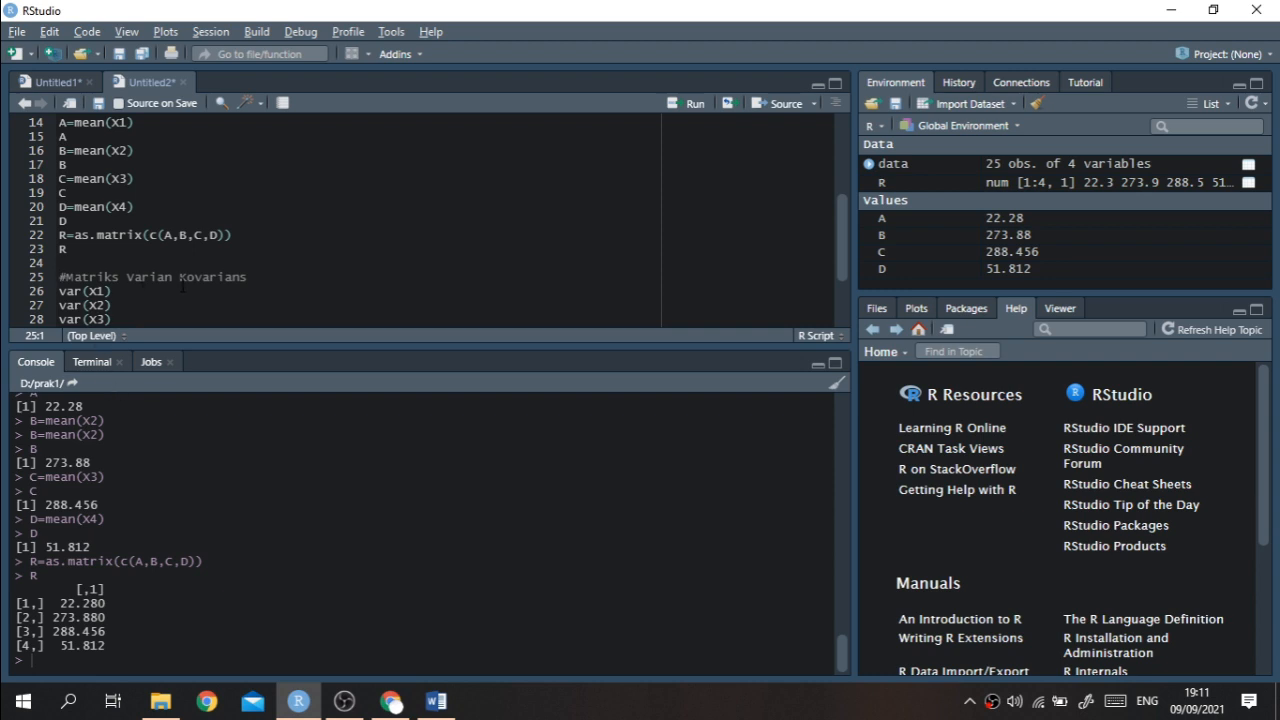
{"action": "scroll", "coordinate": [223, 293], "scroll_direction": "up", "scroll_amount": 3}
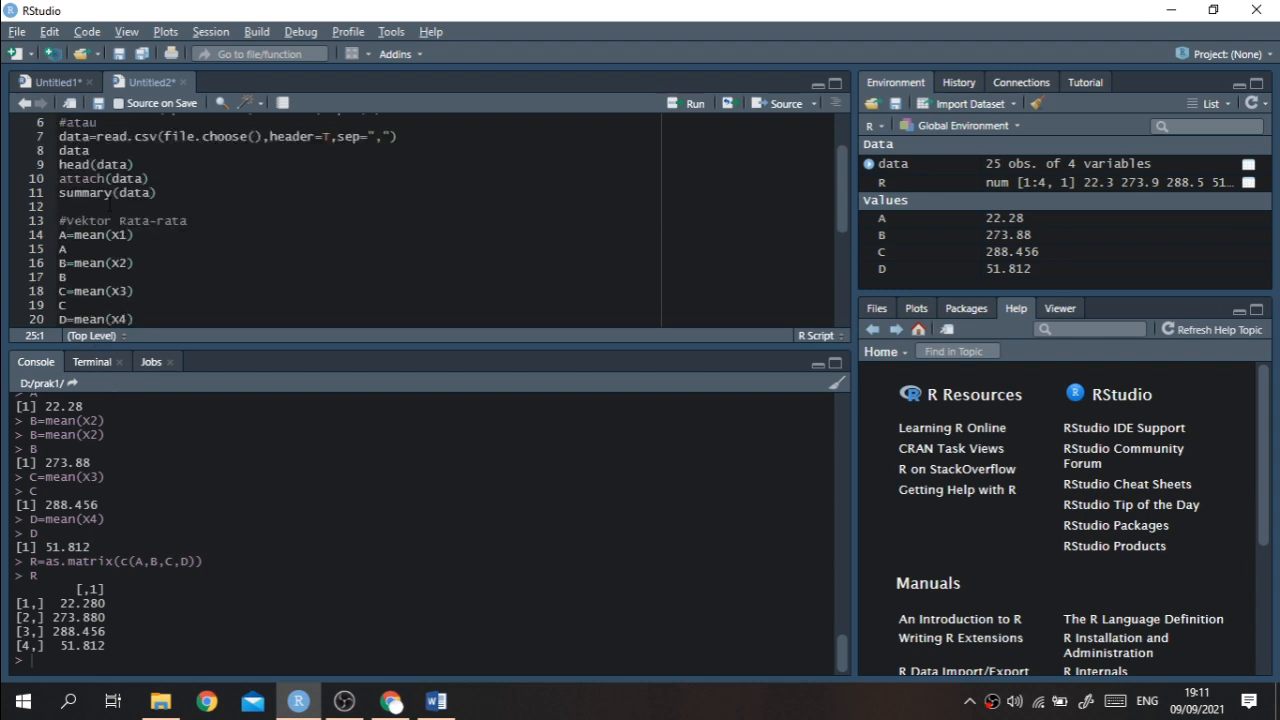
{"action": "scroll", "coordinate": [104, 220], "scroll_direction": "down", "scroll_amount": 3}
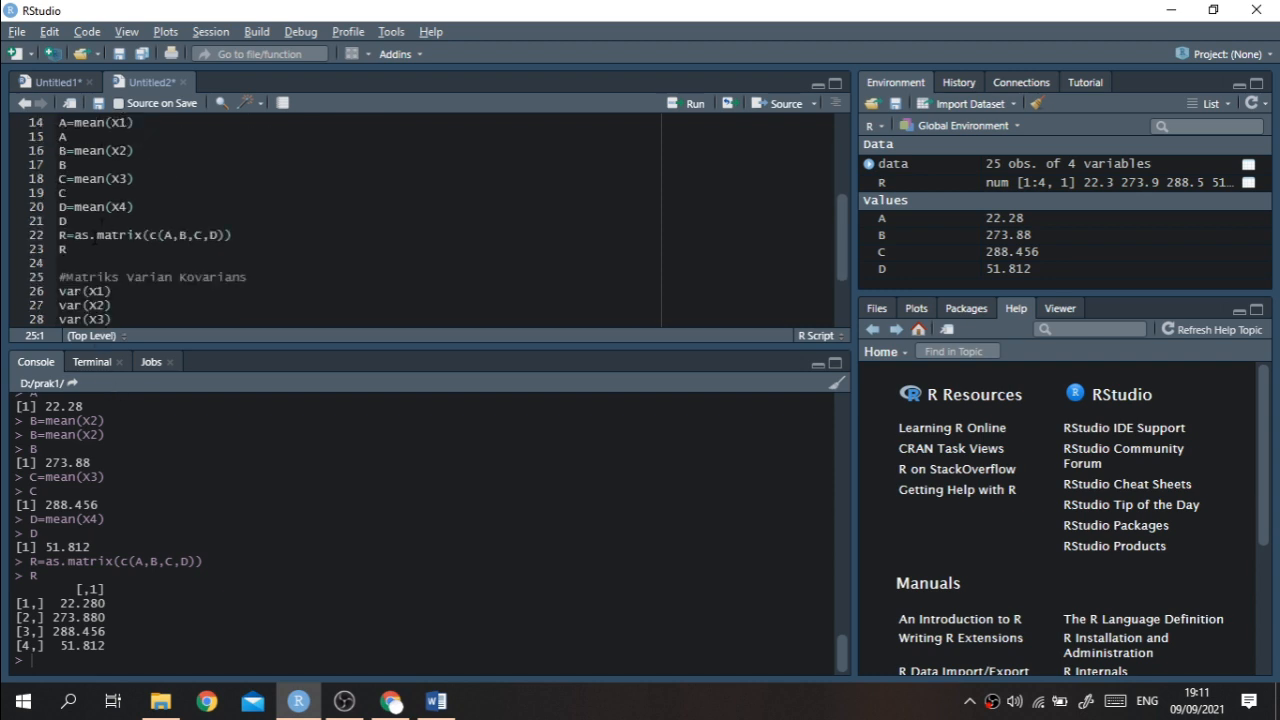
- Try matrix(c(A,B,C,D)) instead of as.matrix in the R assignment, and rerun the assignment and R
{"action": "left_click", "coordinate": [90, 235]}
{"action": "key", "text": "Right"}
{"action": "key", "text": "BackSpace"}
{"action": "key", "text": "BackSpace"}
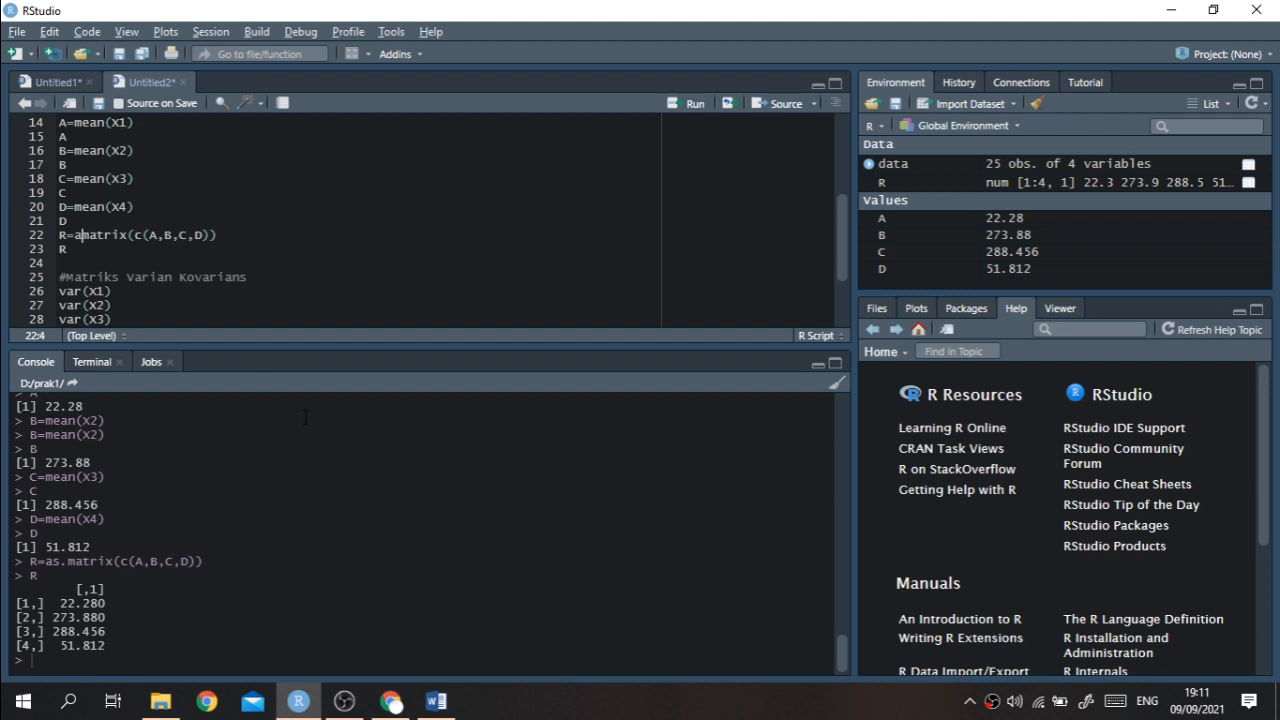
{"action": "key", "text": "BackSpace"}
{"action": "key", "text": "ctrl+Return"}
{"action": "key", "text": "ctrl+Return"}
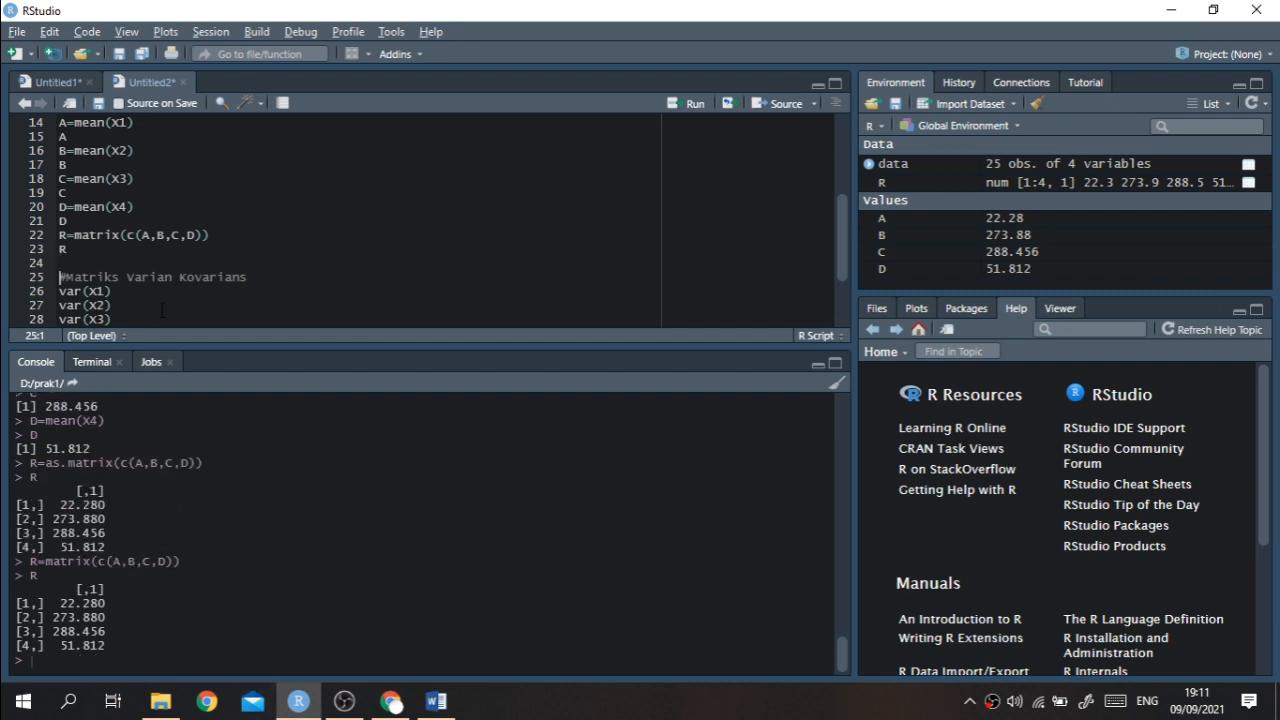
- Restore the as. prefix so the line reads R=as.matrix(c(A,B,C,D)), and rerun it together with R
{"action": "left_click", "coordinate": [76, 235]}
{"action": "type", "text": "as."}
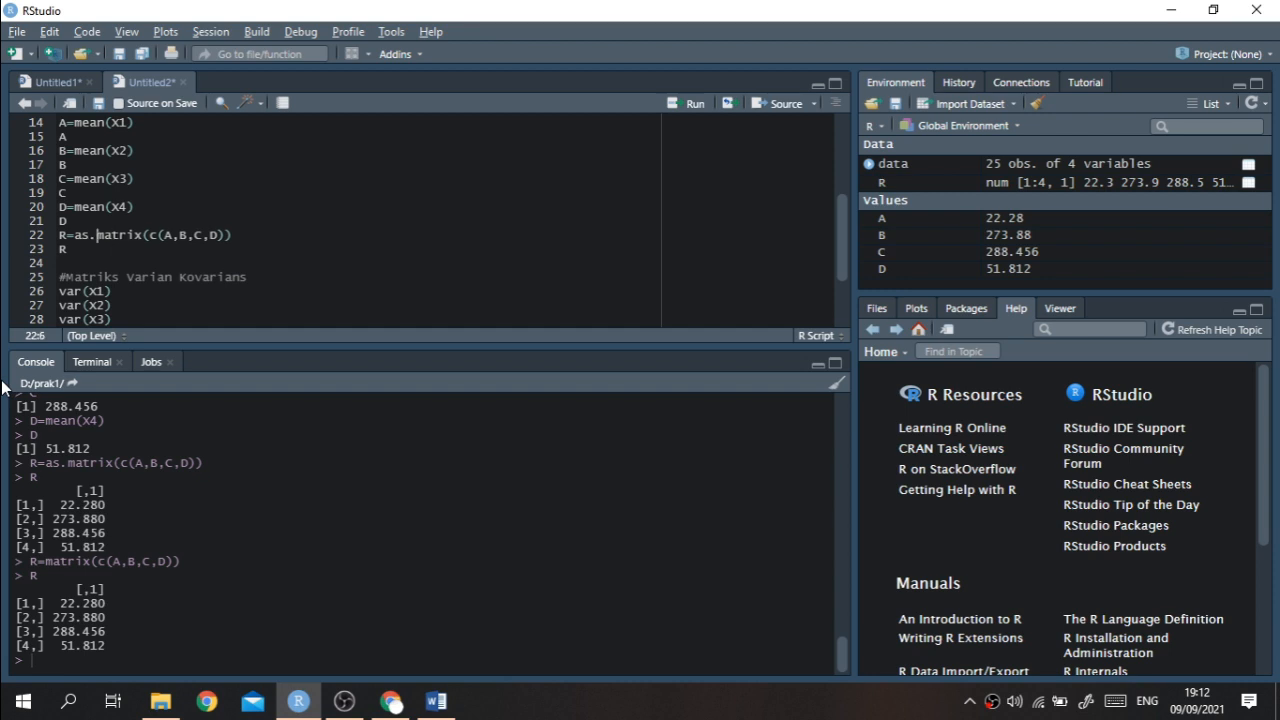
{"action": "key", "text": "ctrl+Return"}
{"action": "key", "text": "ctrl+Return"}
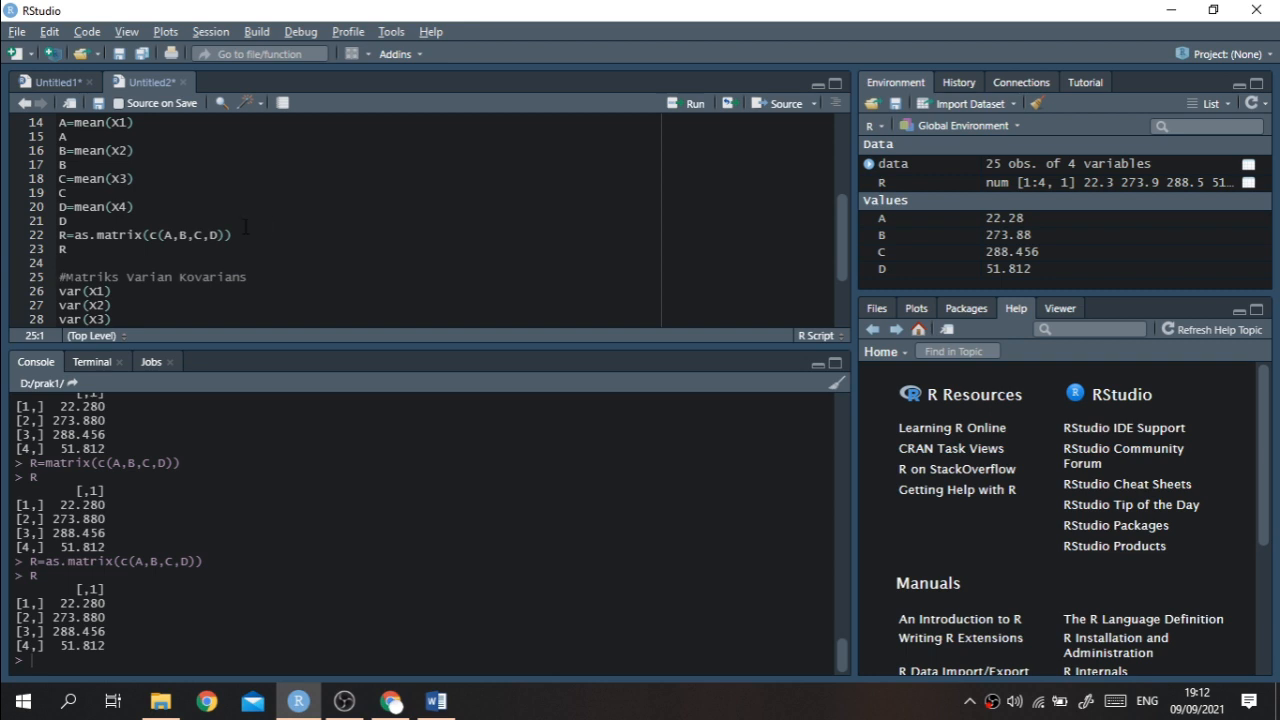
- Run var(X1), var(X2), var(X3) and var(X4) in the Matriks Varian Kovarians section to compute each variable's variance
{"action": "scroll", "coordinate": [333, 166], "scroll_direction": "down", "scroll_amount": 3}
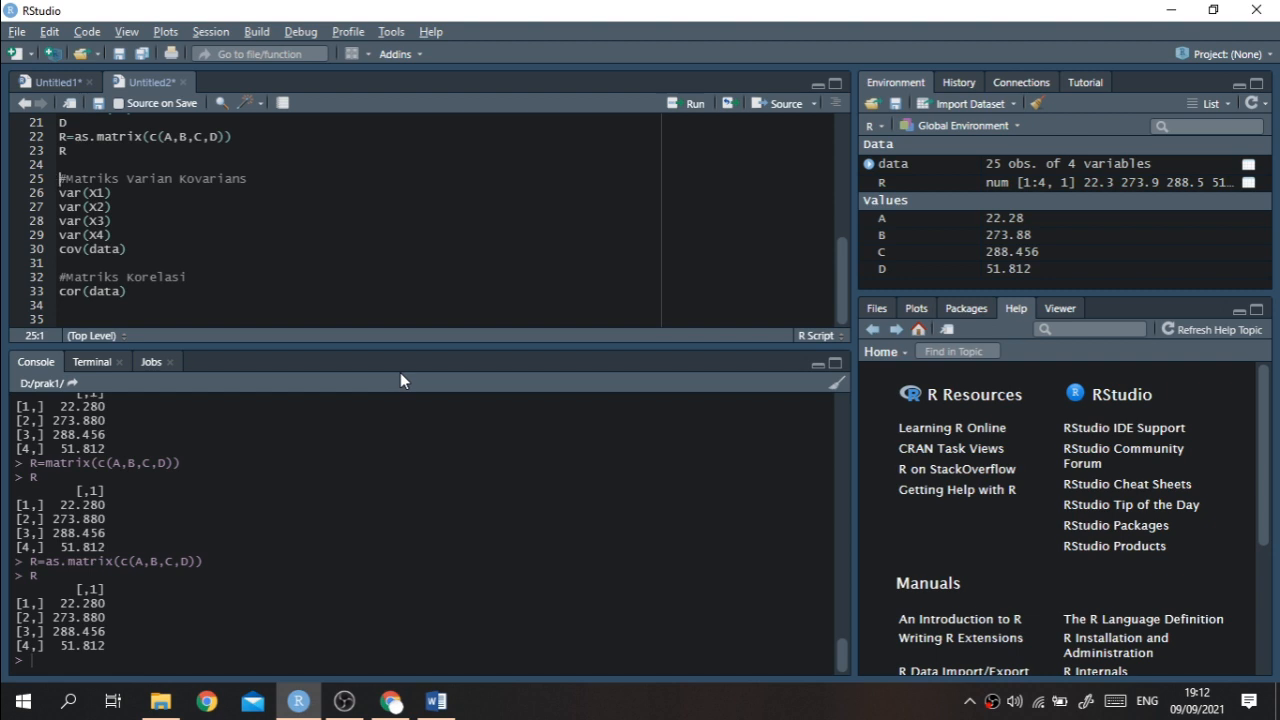
{"action": "left_click", "coordinate": [296, 194]}
{"action": "key", "text": "Left"}
{"action": "key", "text": "Left"}
{"action": "key", "text": "Left"}
{"action": "key", "text": "Left"}
{"action": "key", "text": "Left"}
{"action": "key", "text": "ctrl+Return"}
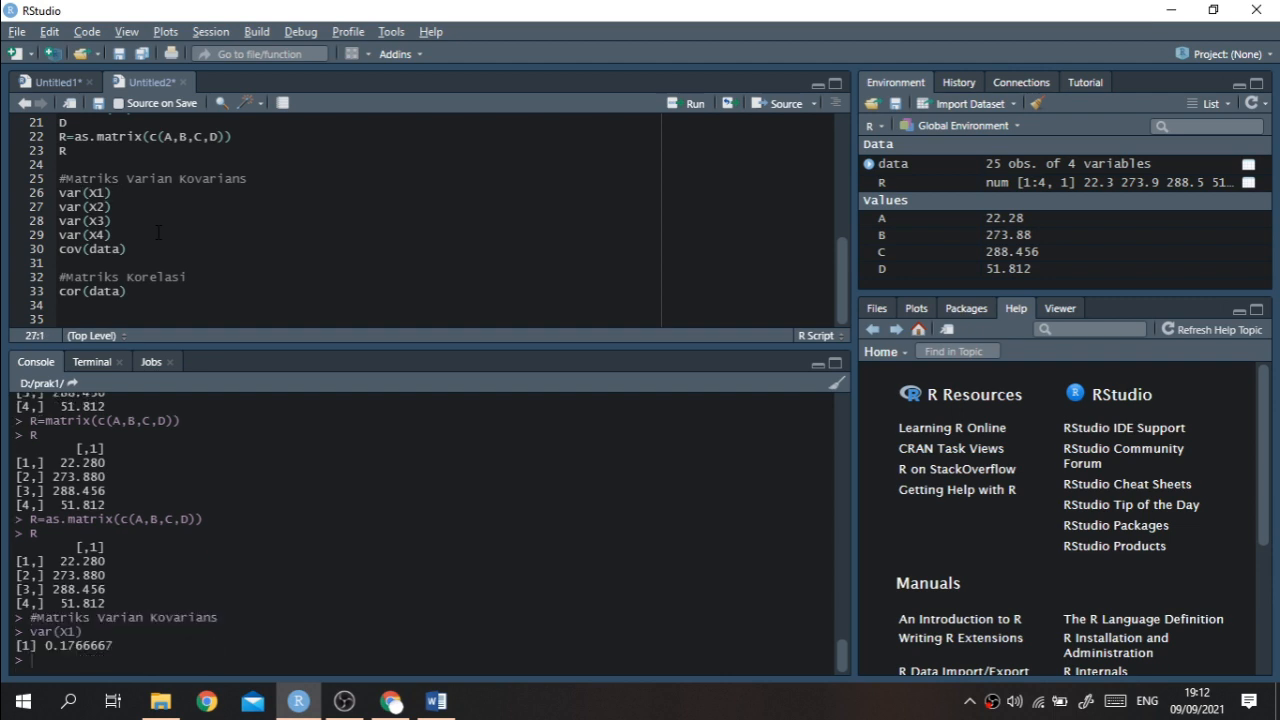
{"action": "key", "text": "ctrl+Return"}
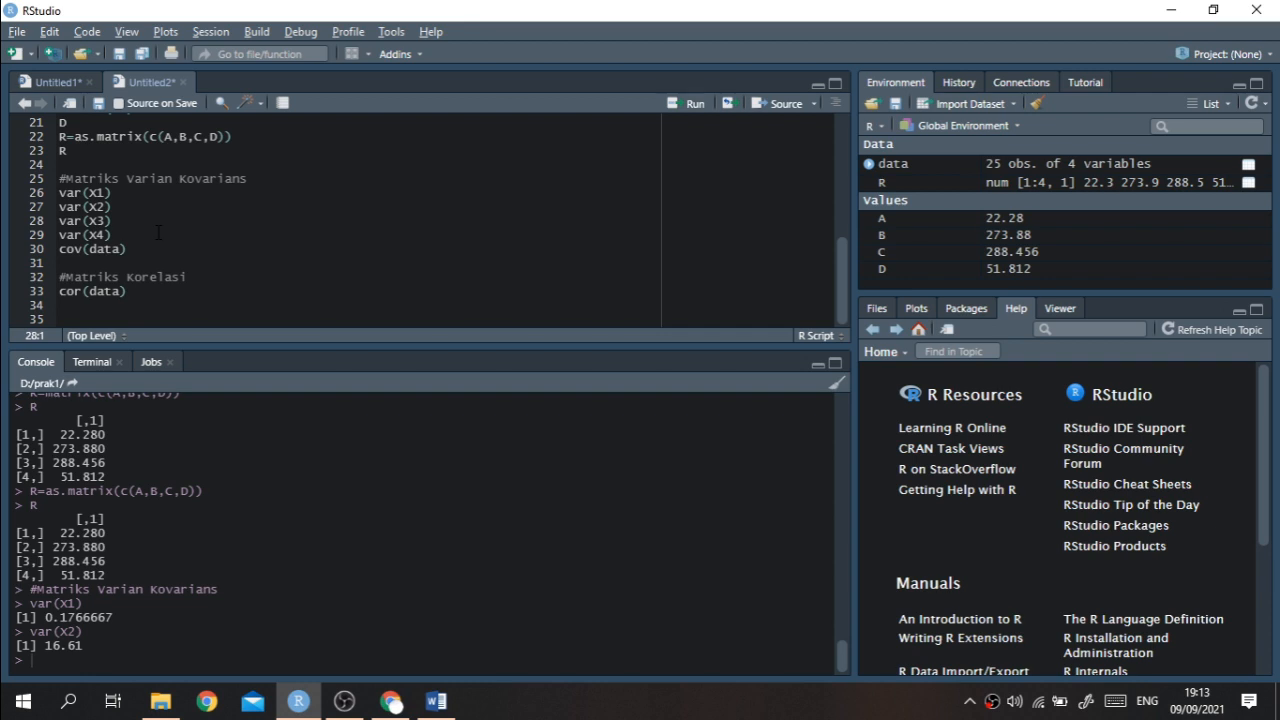
{"action": "key", "text": "ctrl+Return"}
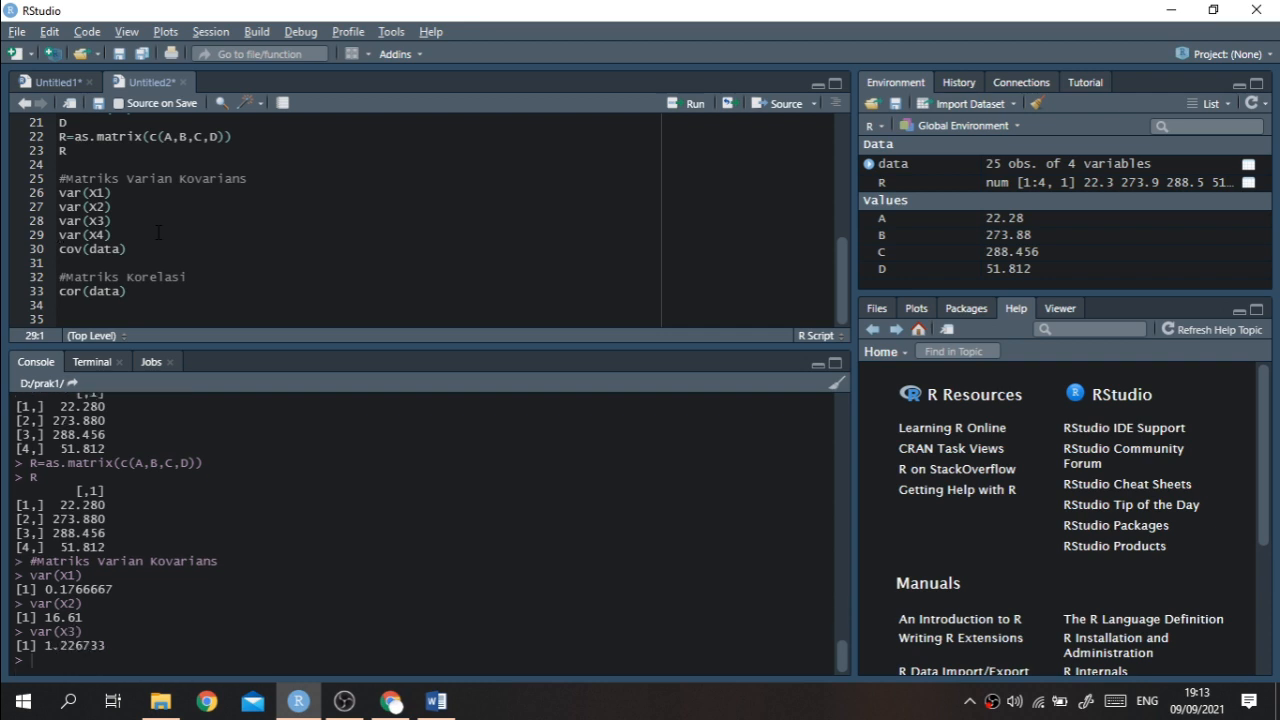
{"action": "key", "text": "ctrl+Return"}
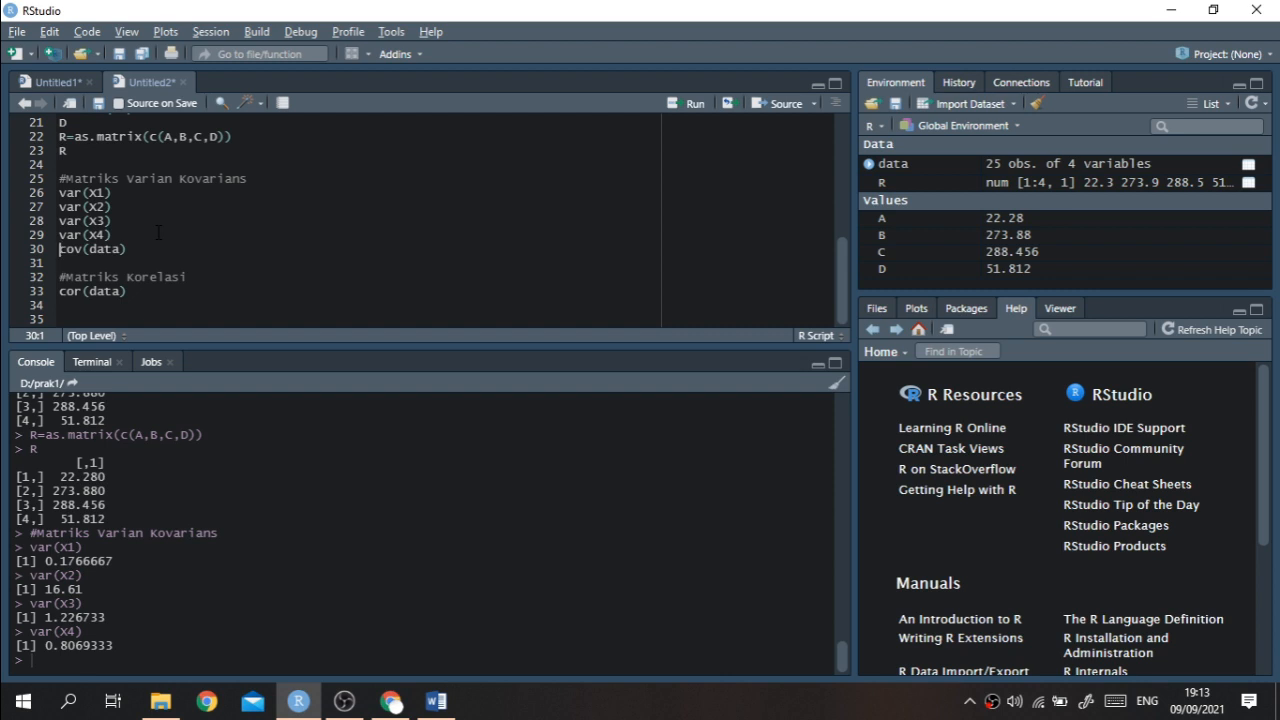
- Run cov(data) to produce the variance-covariance matrix and compare its diagonal entries with the individually computed variances
{"action": "key", "text": "ctrl+Return"}
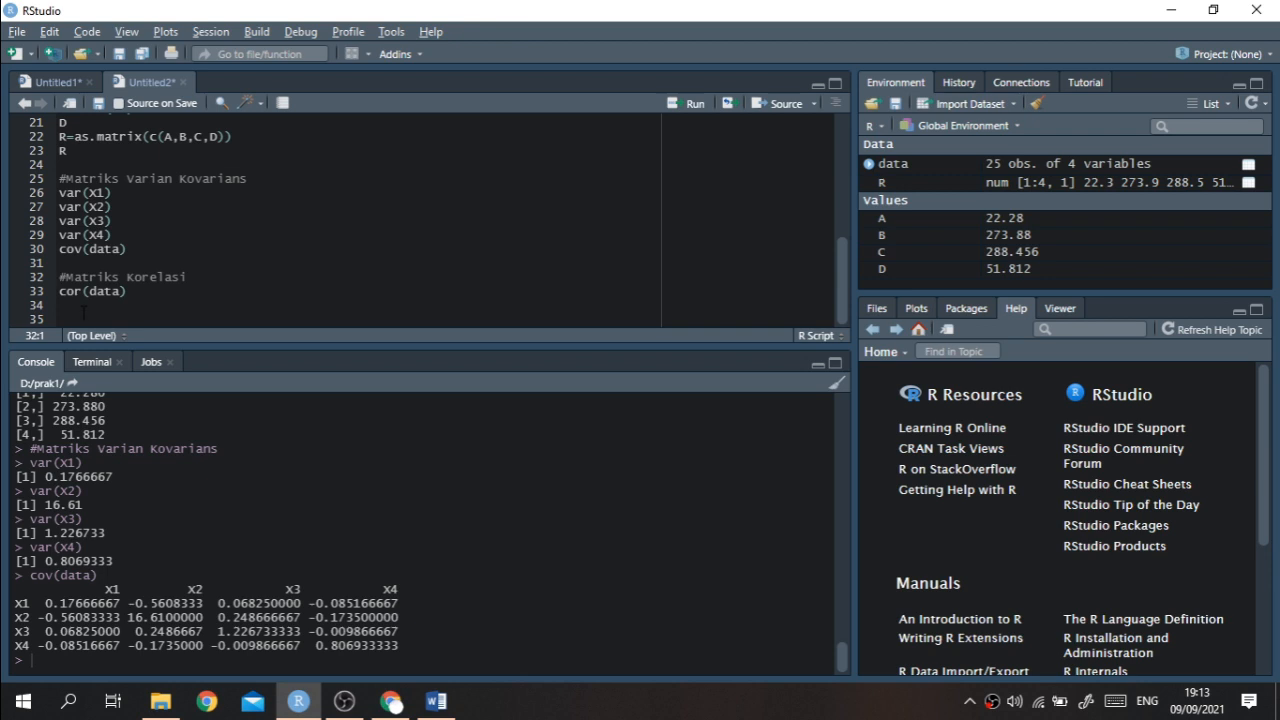
{"action": "left_click_drag", "start_coordinate": [45, 603], "coordinate": [115, 603]}
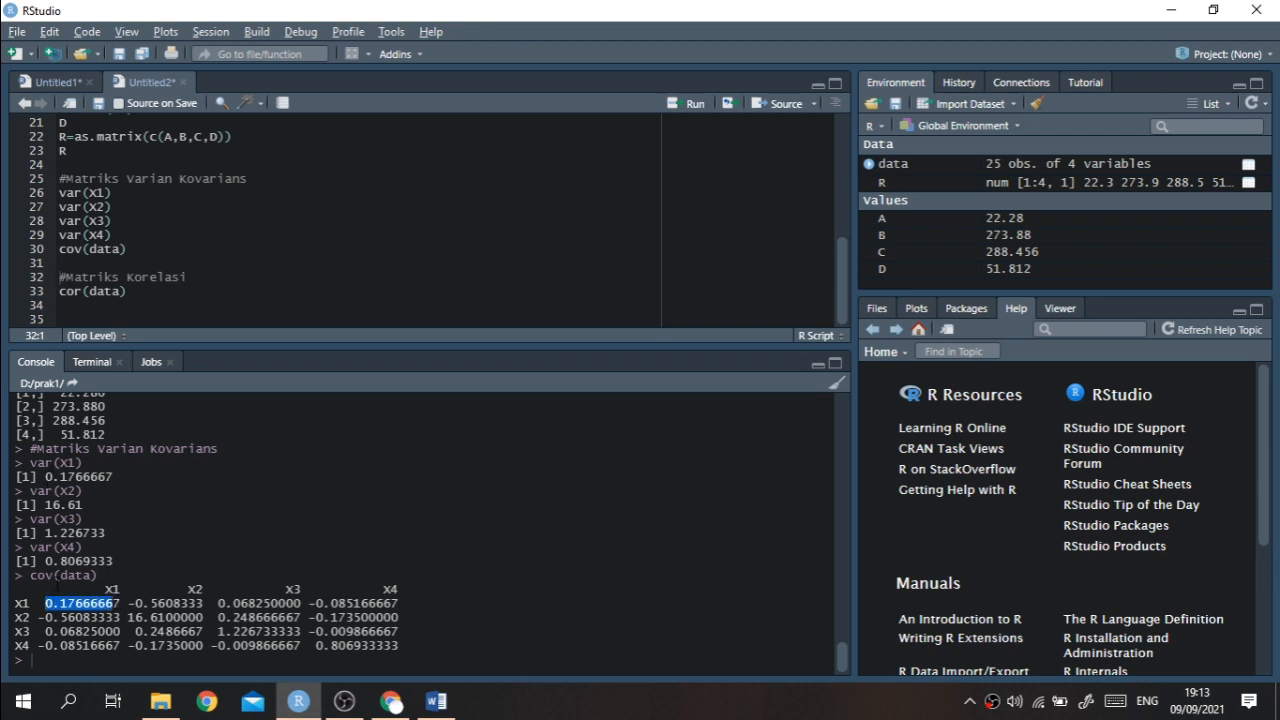
{"action": "left_click_drag", "start_coordinate": [45, 476], "coordinate": [123, 481]}
{"action": "left_click_drag", "start_coordinate": [45, 603], "coordinate": [301, 632]}
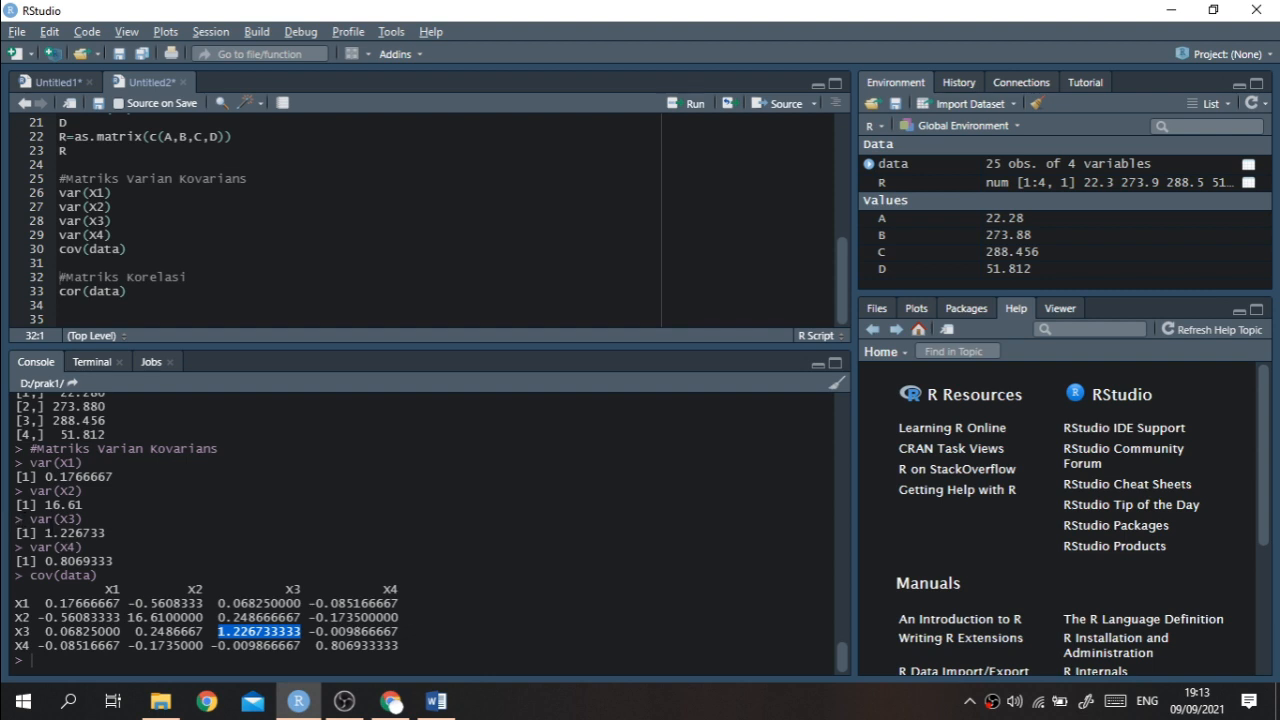
{"action": "left_click_drag", "start_coordinate": [44, 533], "coordinate": [88, 547]}
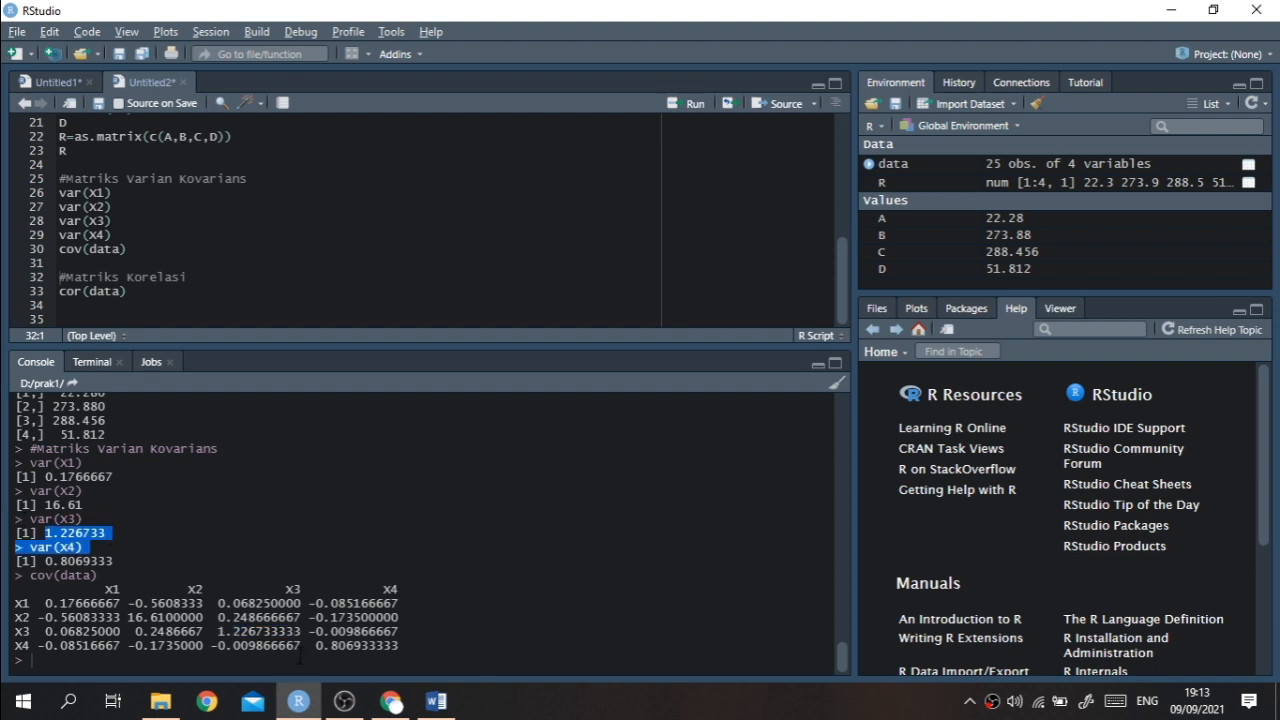
- Compare the X4 diagonal entry of the covariance matrix with var(X4), and examine the covariance between X1 and X3
{"action": "left_click_drag", "start_coordinate": [316, 645], "coordinate": [383, 645]}
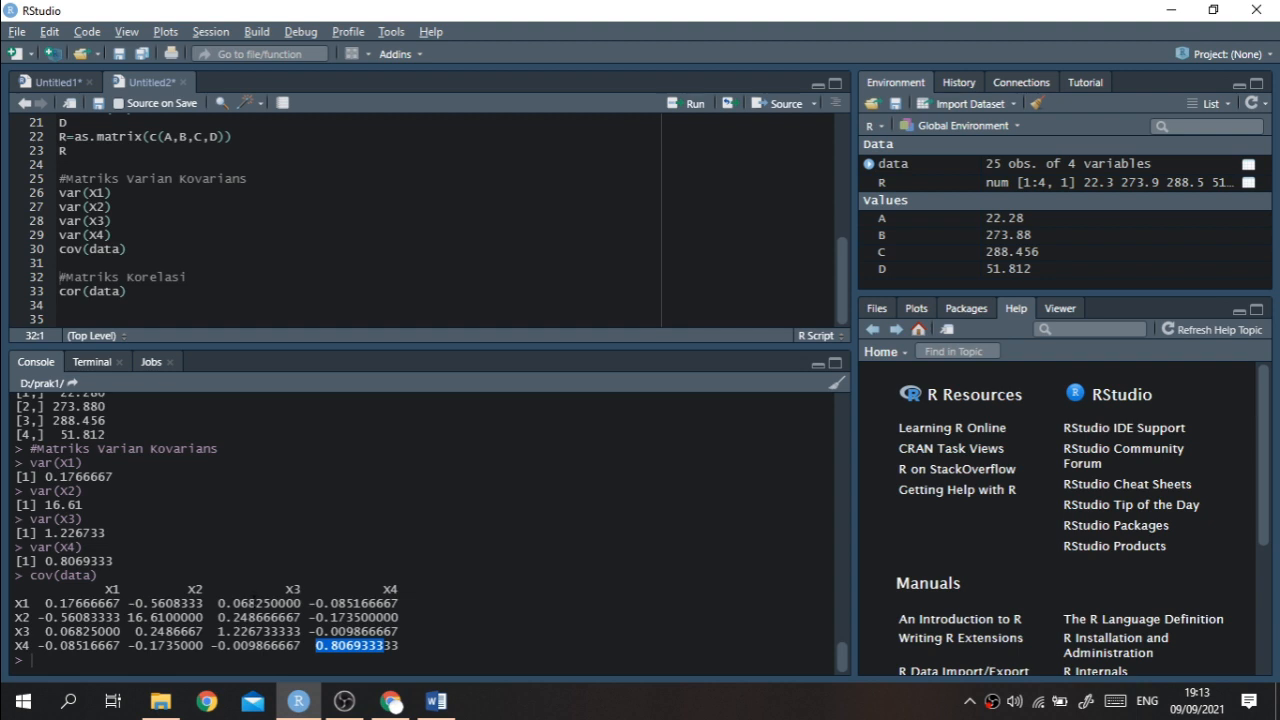
{"action": "left_click_drag", "start_coordinate": [246, 603], "coordinate": [276, 603]}
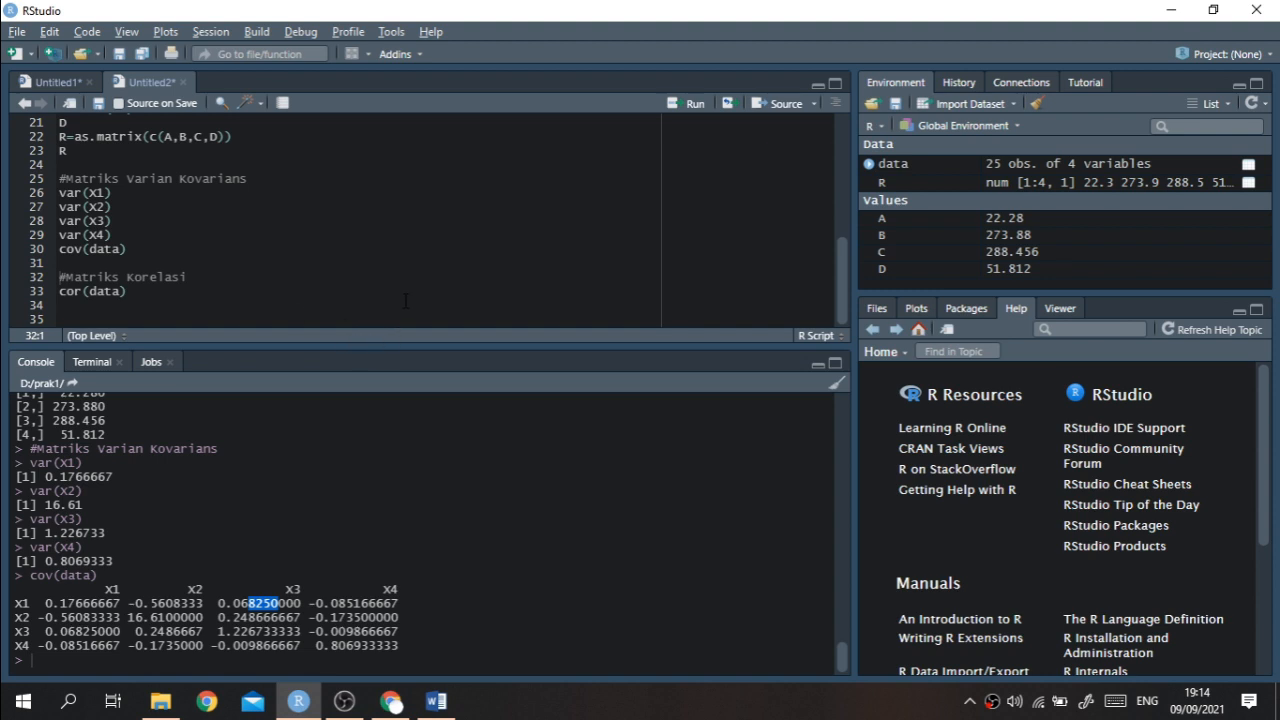
{"action": "scroll", "coordinate": [471, 285], "scroll_direction": "up", "scroll_amount": 5}
{"action": "scroll", "coordinate": [492, 268], "scroll_direction": "down", "scroll_amount": 5}
- Run cor(data) in the Matriks Korelasi section to produce the correlation matrix
{"action": "left_click", "coordinate": [134, 279]}
{"action": "key", "text": "ctrl+Return"}
{"action": "key", "text": "ctrl+Return"}
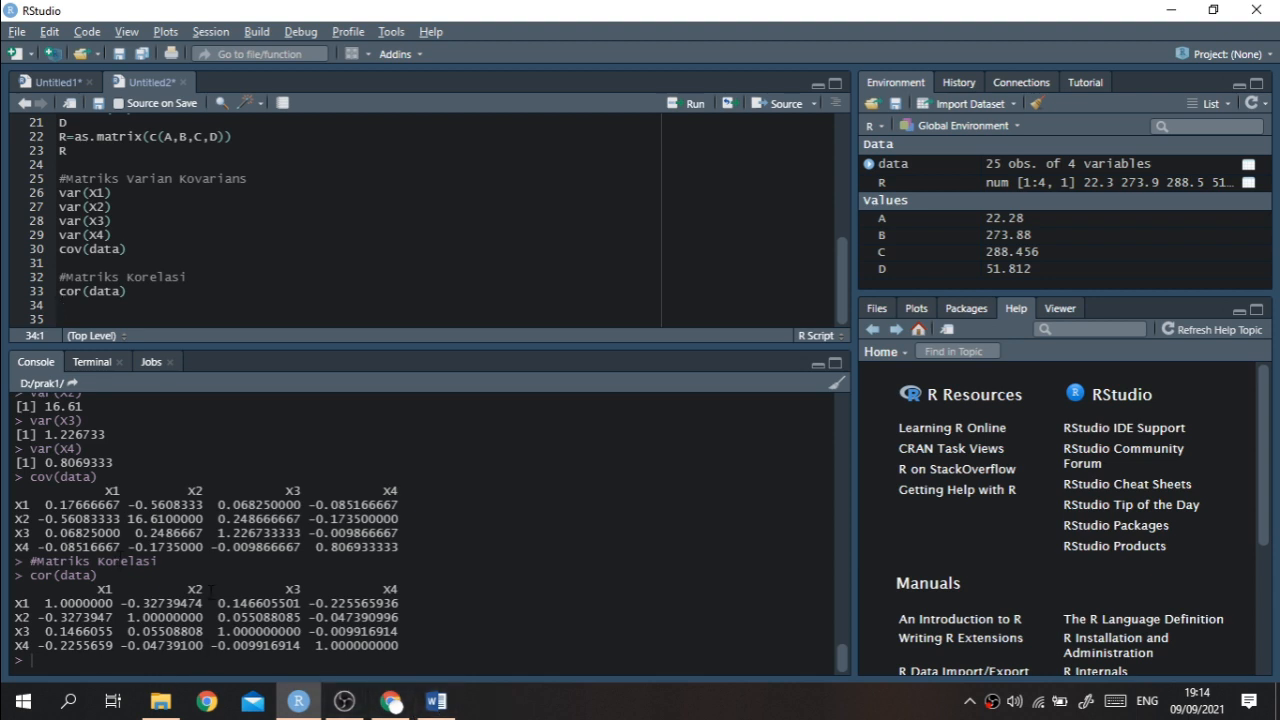
- Examine the X1 row of the correlation matrix, covering its correlations with itself, X2 and X3
{"action": "left_click_drag", "start_coordinate": [45, 605], "coordinate": [150, 604]}
{"action": "left_click", "coordinate": [109, 606]}
{"action": "left_click_drag", "start_coordinate": [121, 604], "coordinate": [190, 618]}
{"action": "left_click_drag", "start_coordinate": [226, 604], "coordinate": [300, 604]}
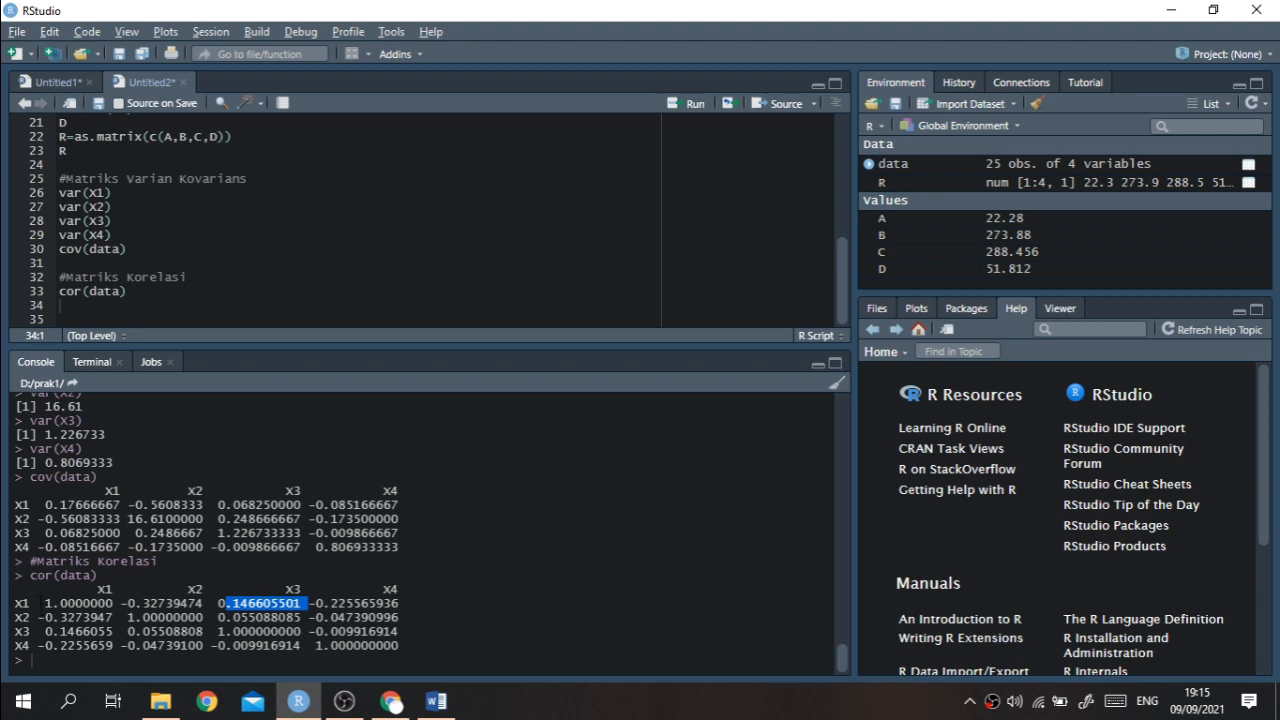
{"action": "left_click_drag", "start_coordinate": [40, 604], "coordinate": [78, 612]}
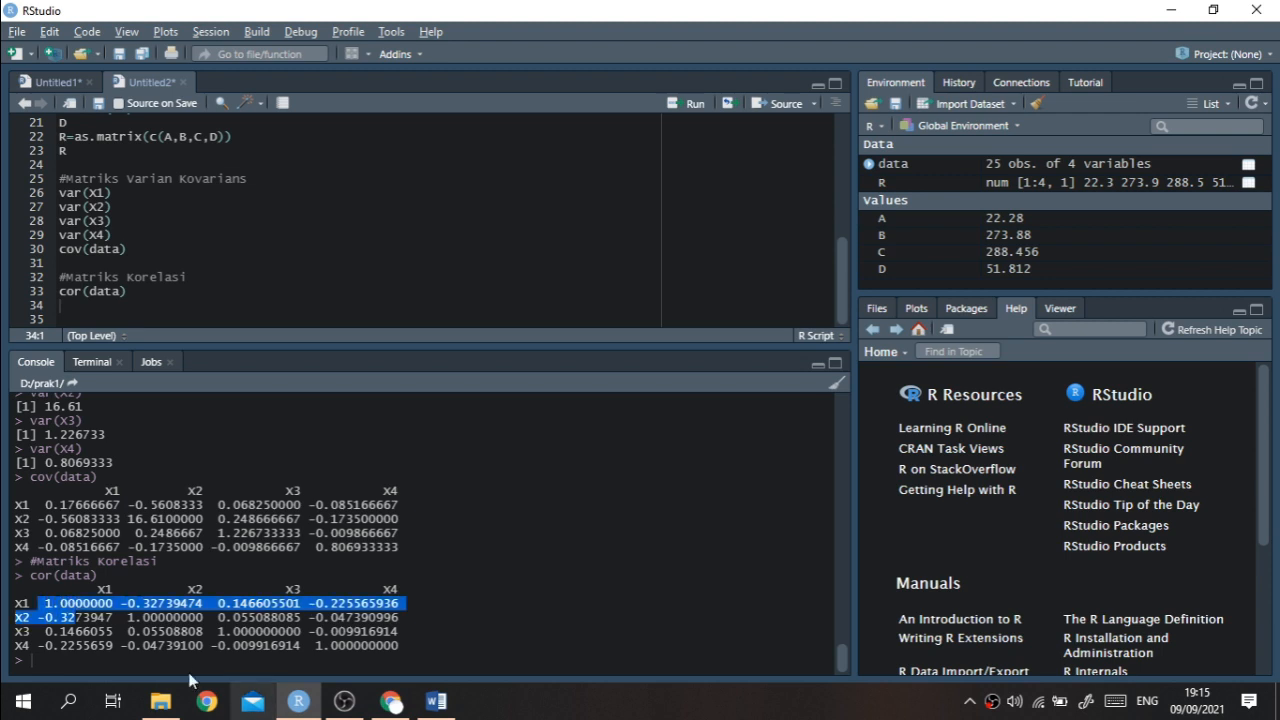
- Review the console results from the mean vector through the correlation matrix, along with the script's data input and Vektor Rata-rata sections
{"action": "scroll", "coordinate": [505, 530], "scroll_direction": "up", "scroll_amount": 4}
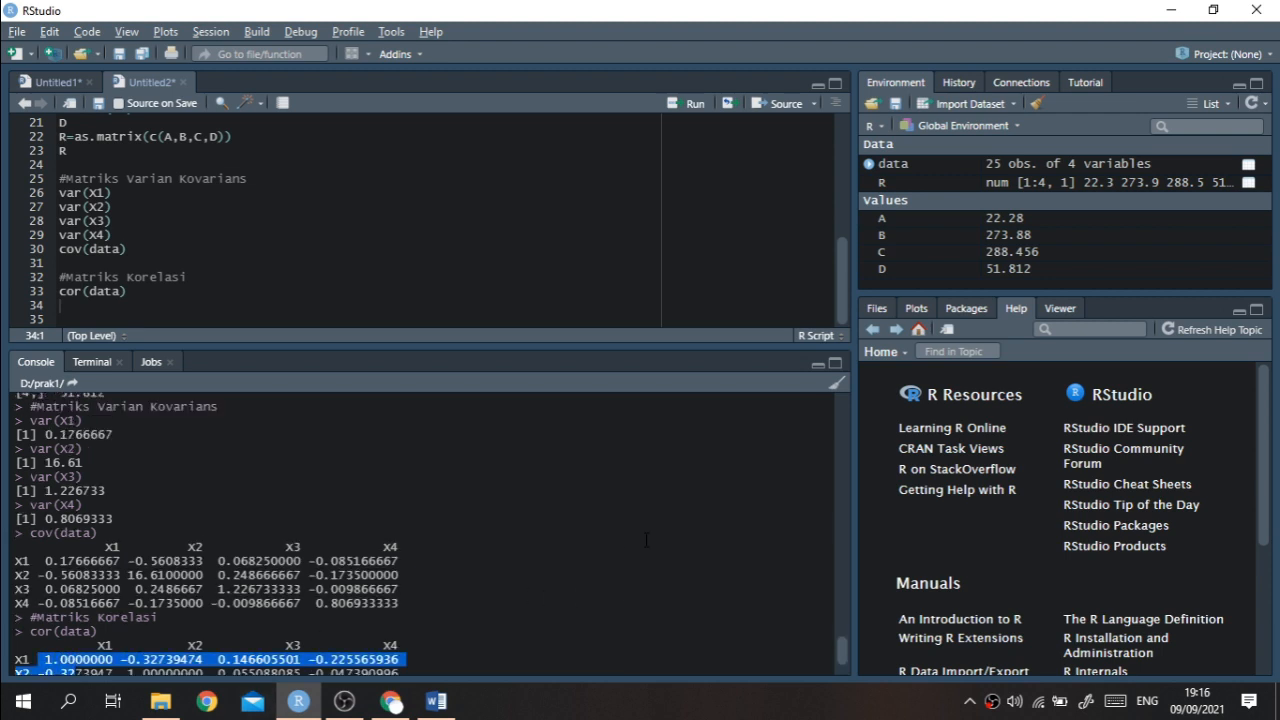
{"action": "scroll", "coordinate": [738, 519], "scroll_direction": "down", "scroll_amount": 3}
{"action": "scroll", "coordinate": [738, 519], "scroll_direction": "up", "scroll_amount": 6}
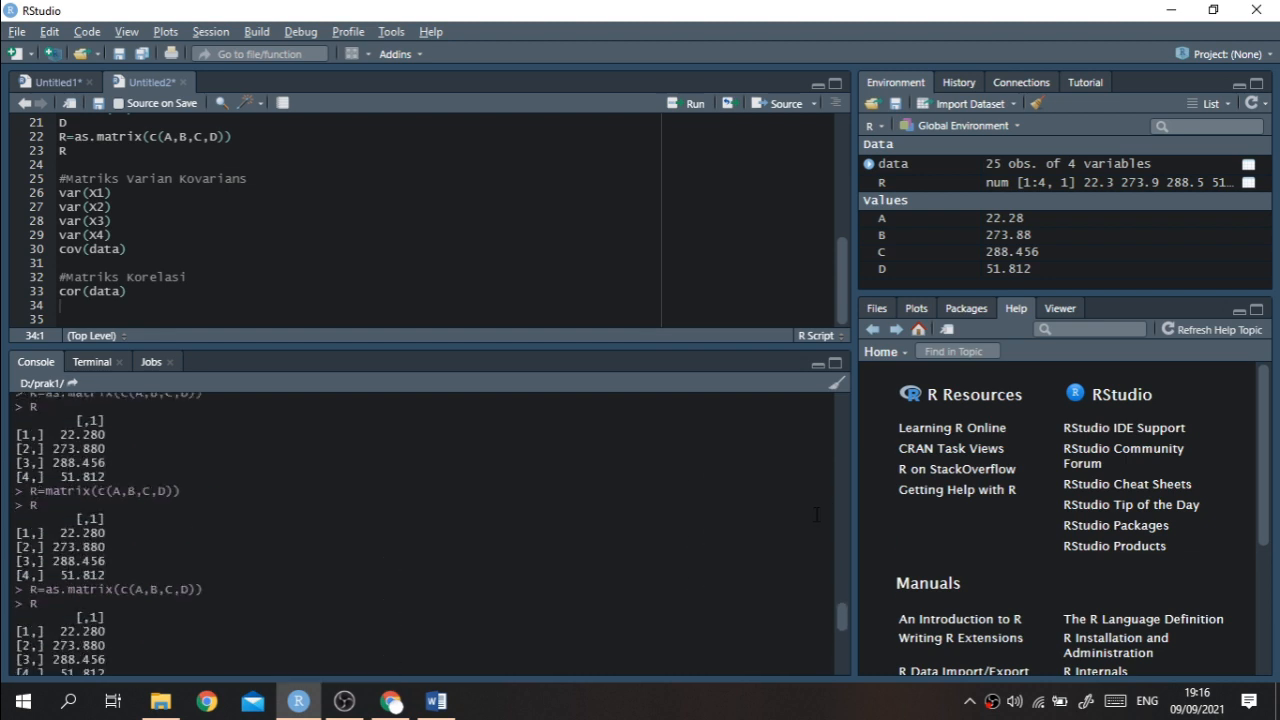
{"action": "scroll", "coordinate": [831, 604], "scroll_direction": "down", "scroll_amount": 9}
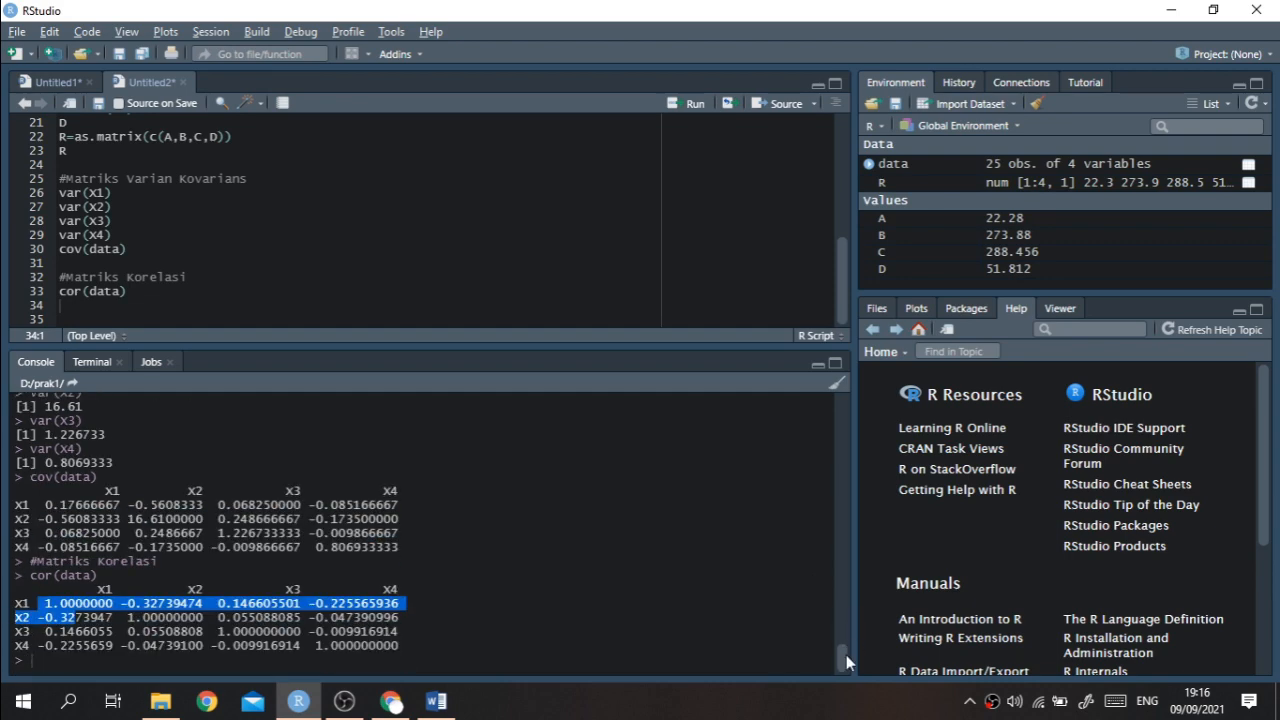
{"action": "left_click_drag", "start_coordinate": [846, 655], "coordinate": [905, 689]}
{"action": "scroll", "coordinate": [275, 245], "scroll_direction": "up", "scroll_amount": 7}
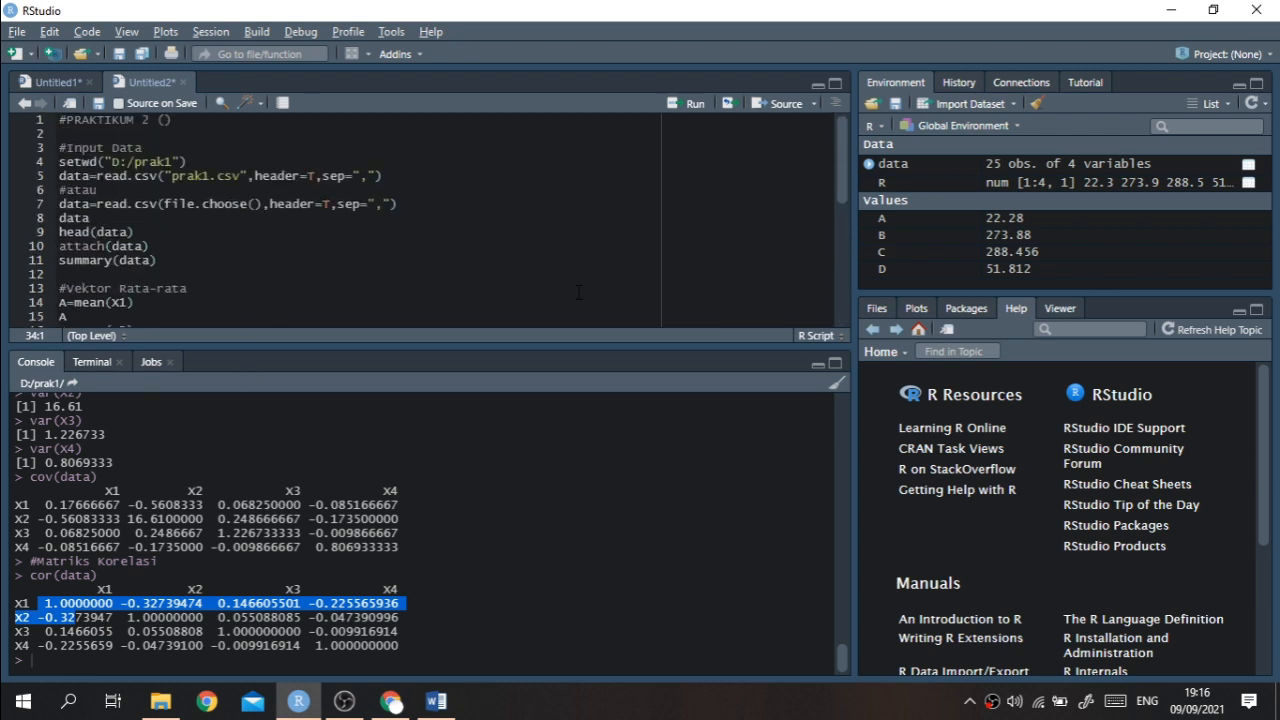
{"action": "scroll", "coordinate": [578, 291], "scroll_direction": "down", "scroll_amount": 3}
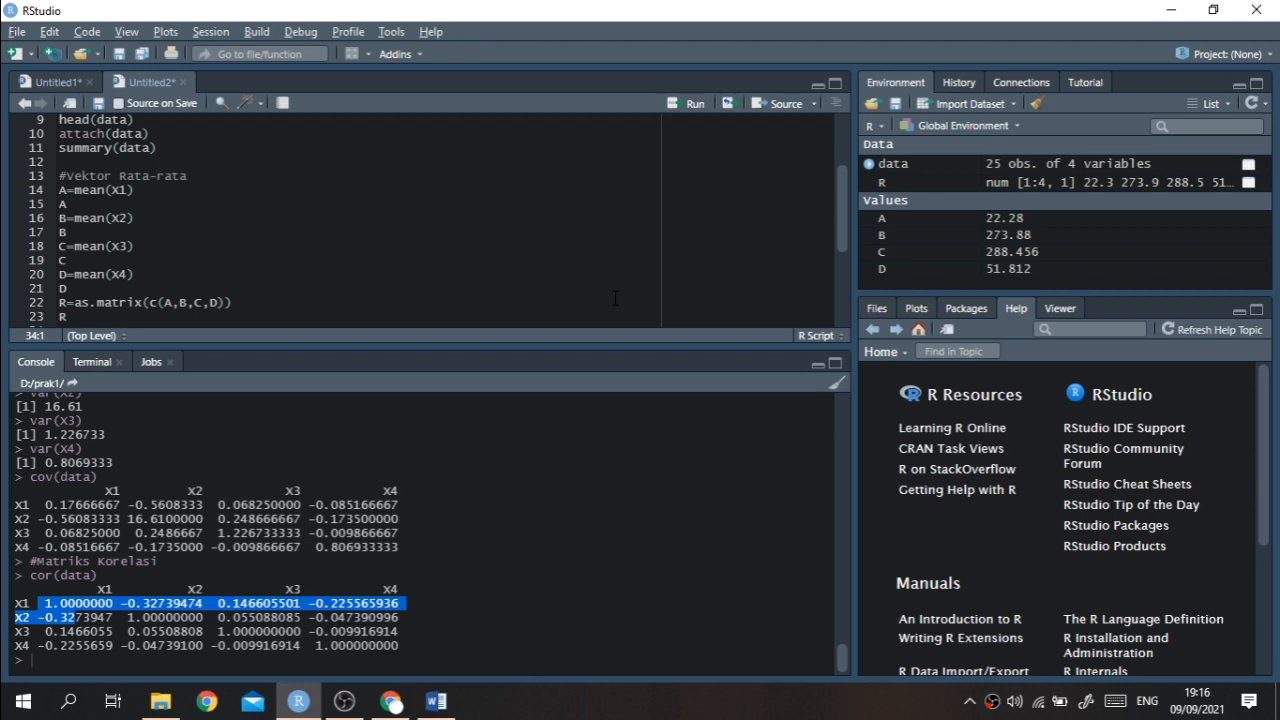
{"action": "mouse_move", "coordinate": [843, 657]}
{"action": "left_mouse_down"}
{"action": "mouse_move", "coordinate": [862, 599]}
{"action": "mouse_move", "coordinate": [880, 605]}
{"action": "mouse_move", "coordinate": [843, 602]}
{"action": "mouse_move", "coordinate": [850, 658]}
{"action": "left_mouse_up"}
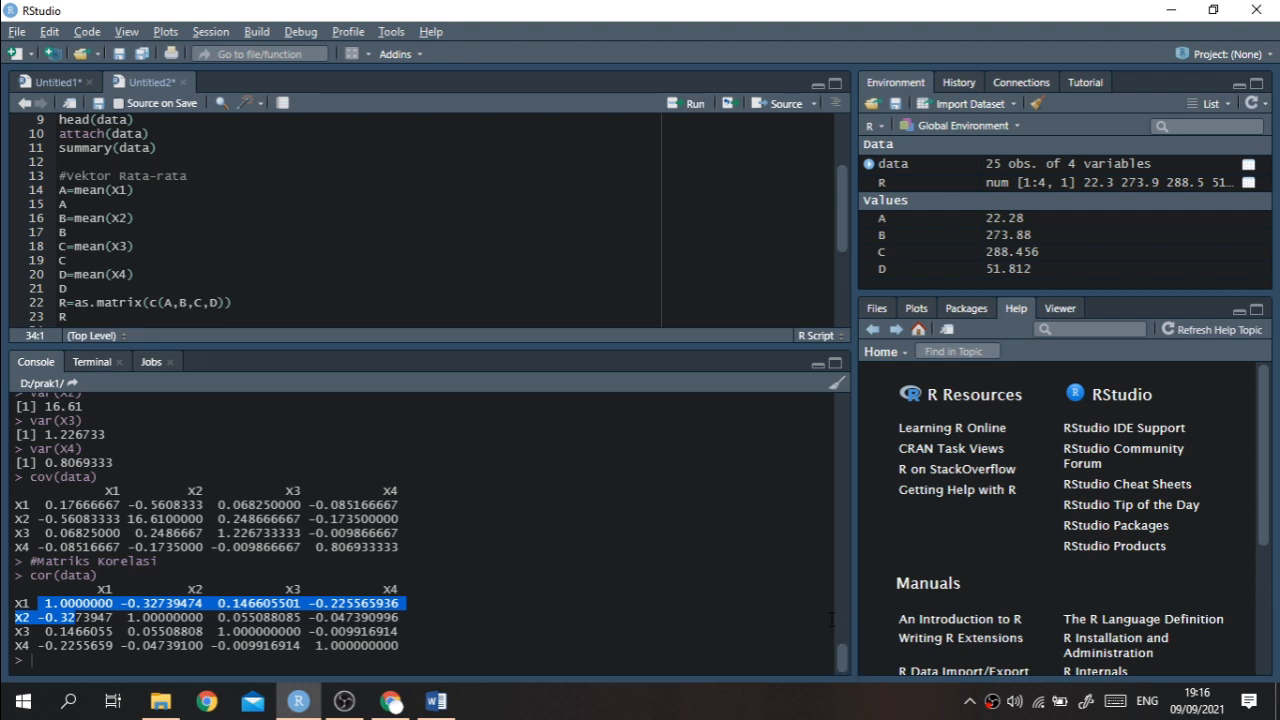